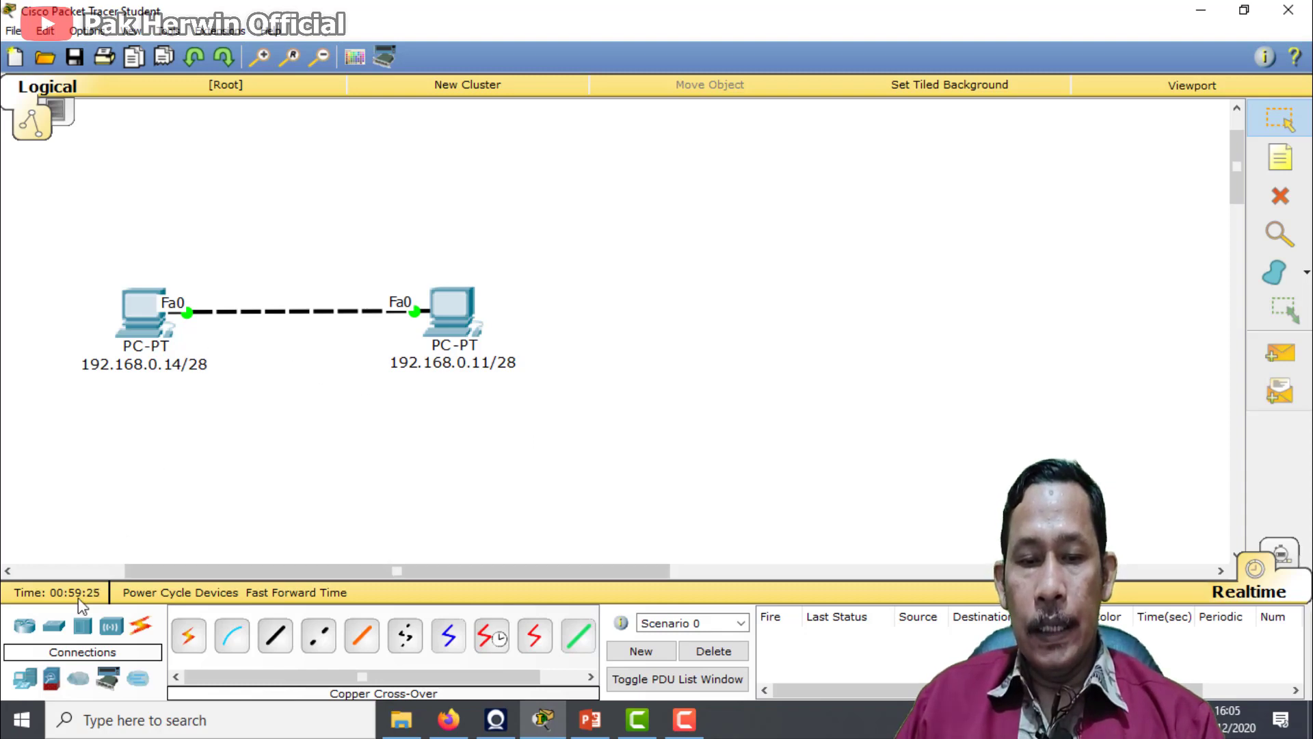
Check the program's version in its About information and close it
left_click(280, 31)
left_click(282, 127)
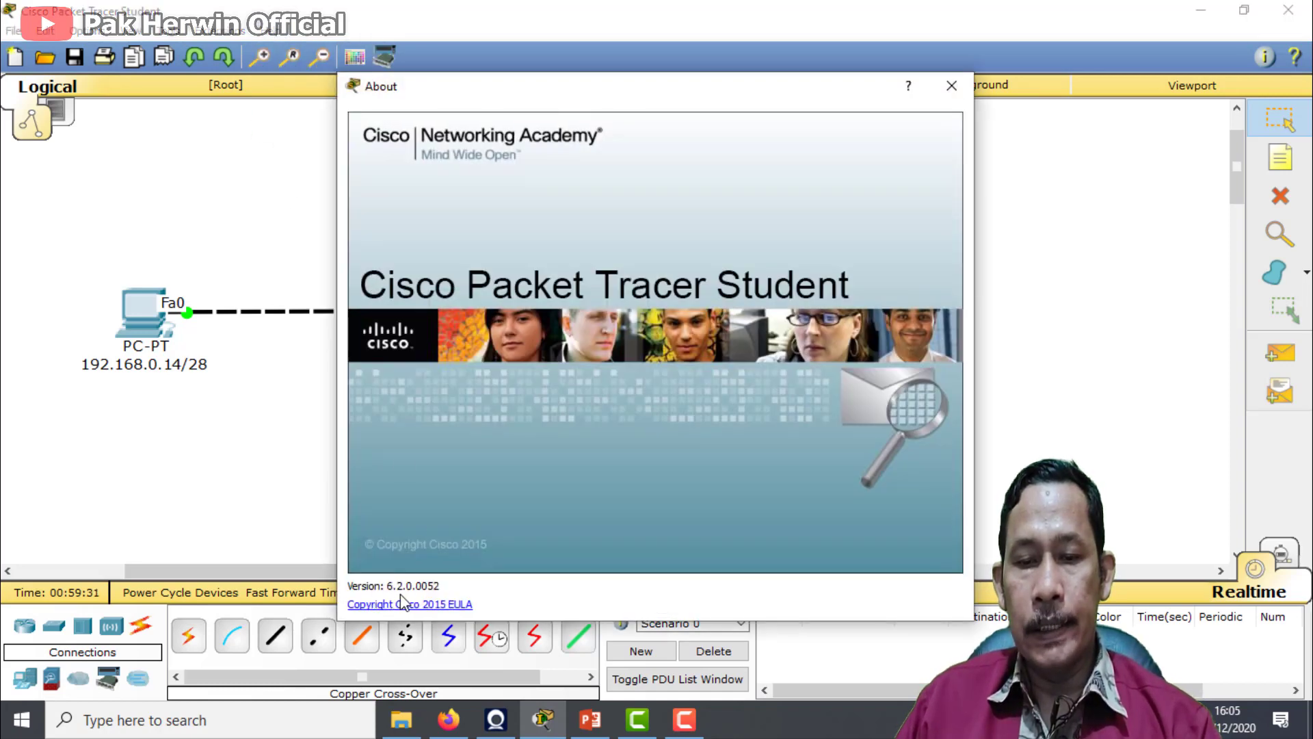
left_click(951, 85)
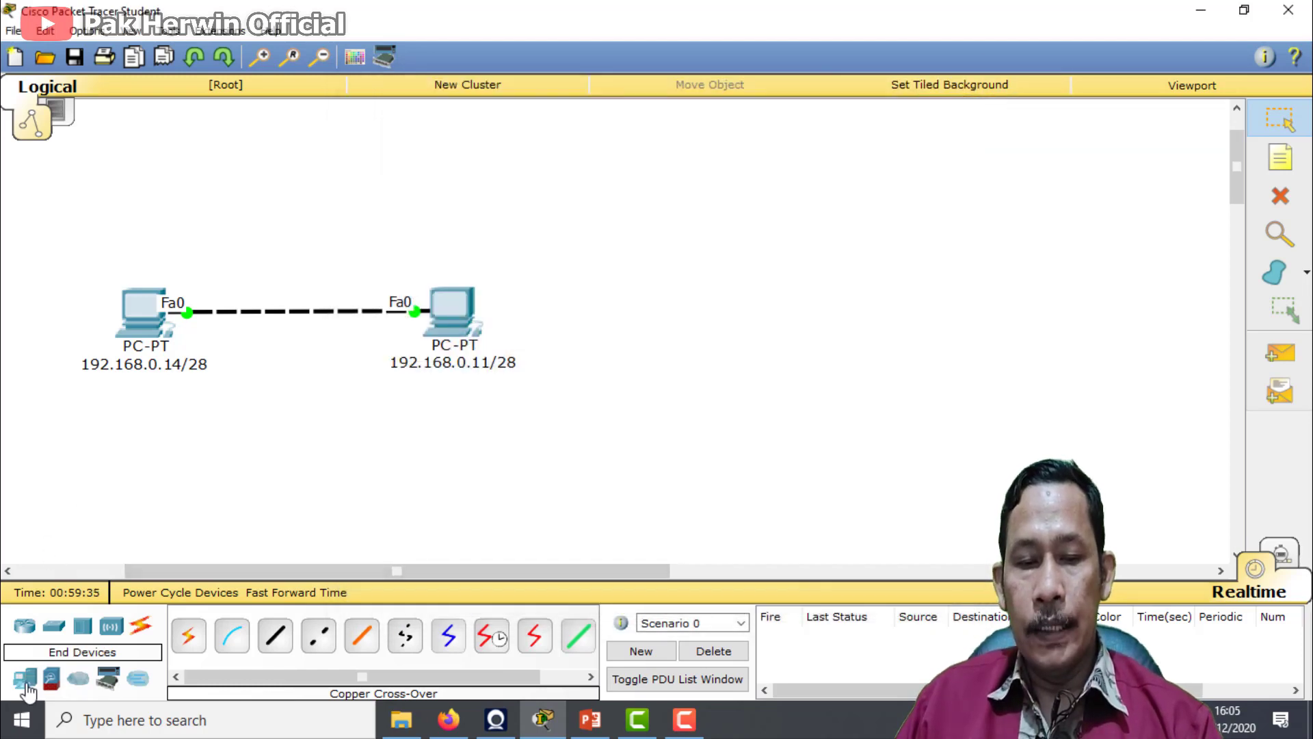
Place a 2950-24 switch on the workspace, just below the cable between the two PCs
left_click(26, 628)
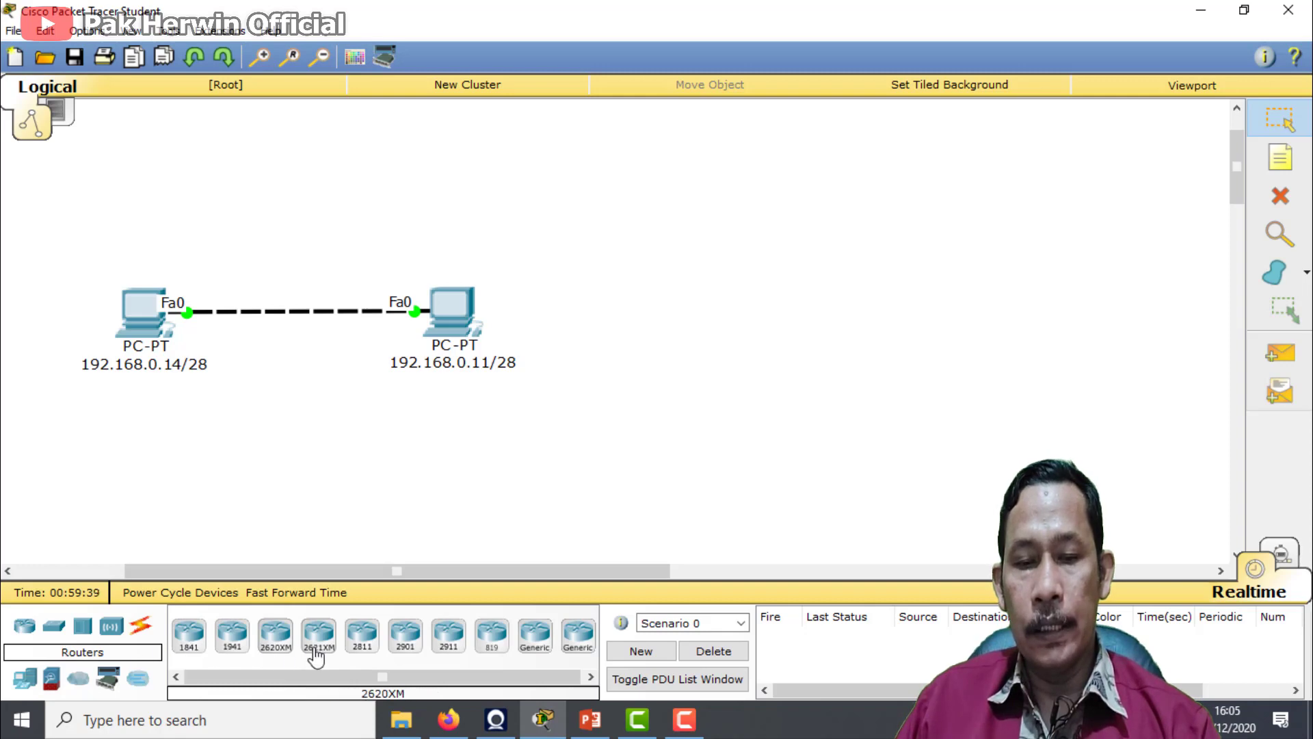
left_click(53, 627)
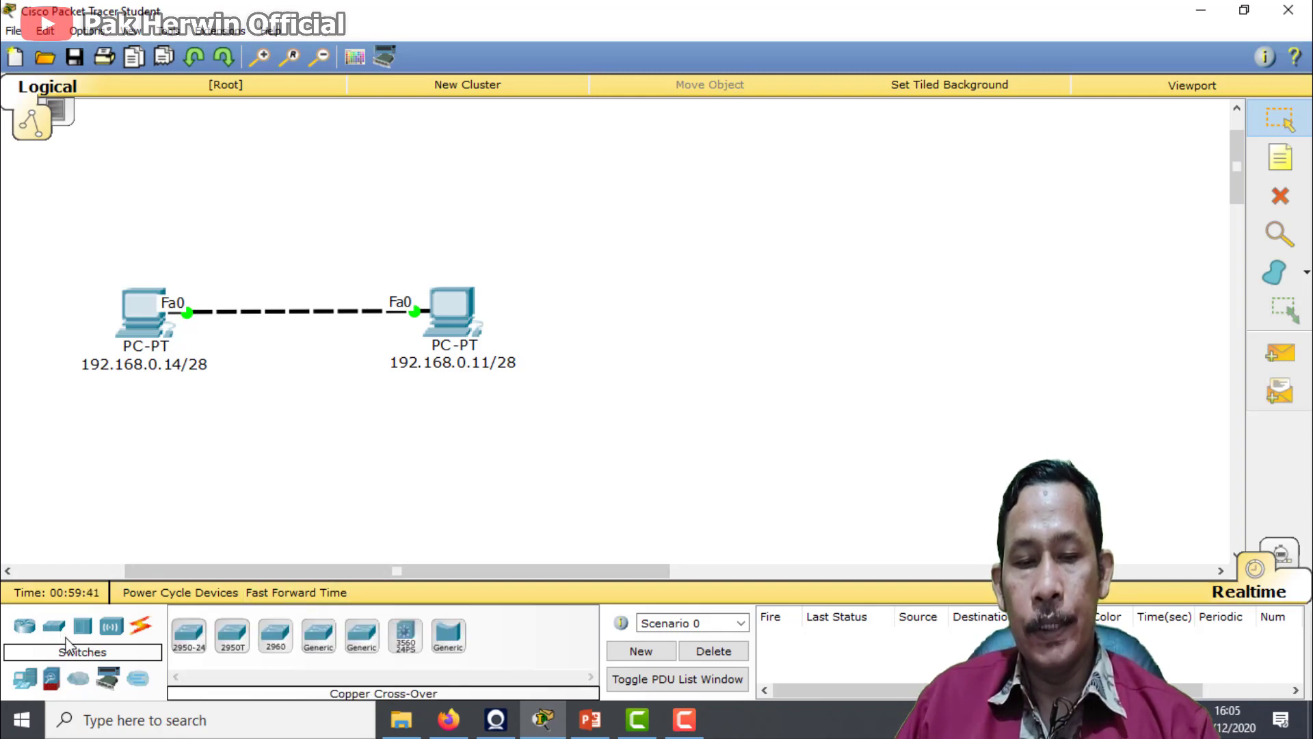
left_click(189, 635)
left_click(307, 506)
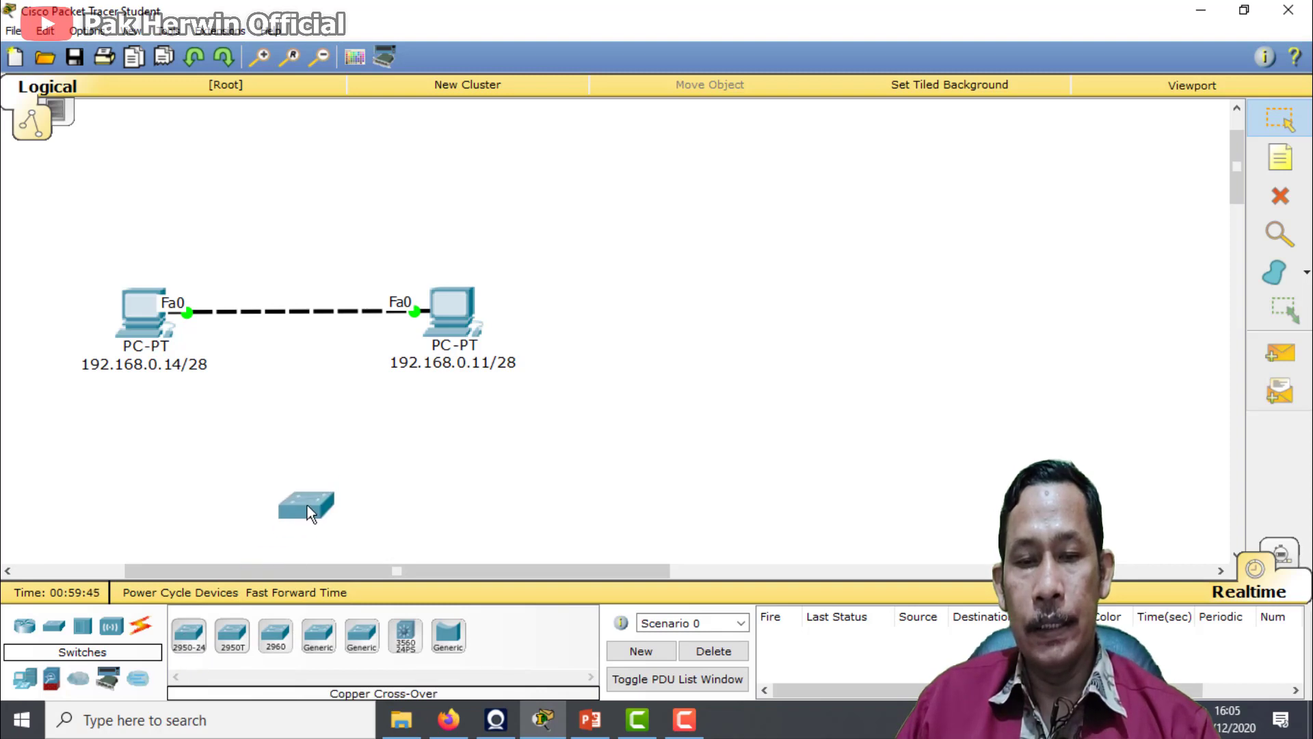
left_click_drag(299, 427, 330, 406)
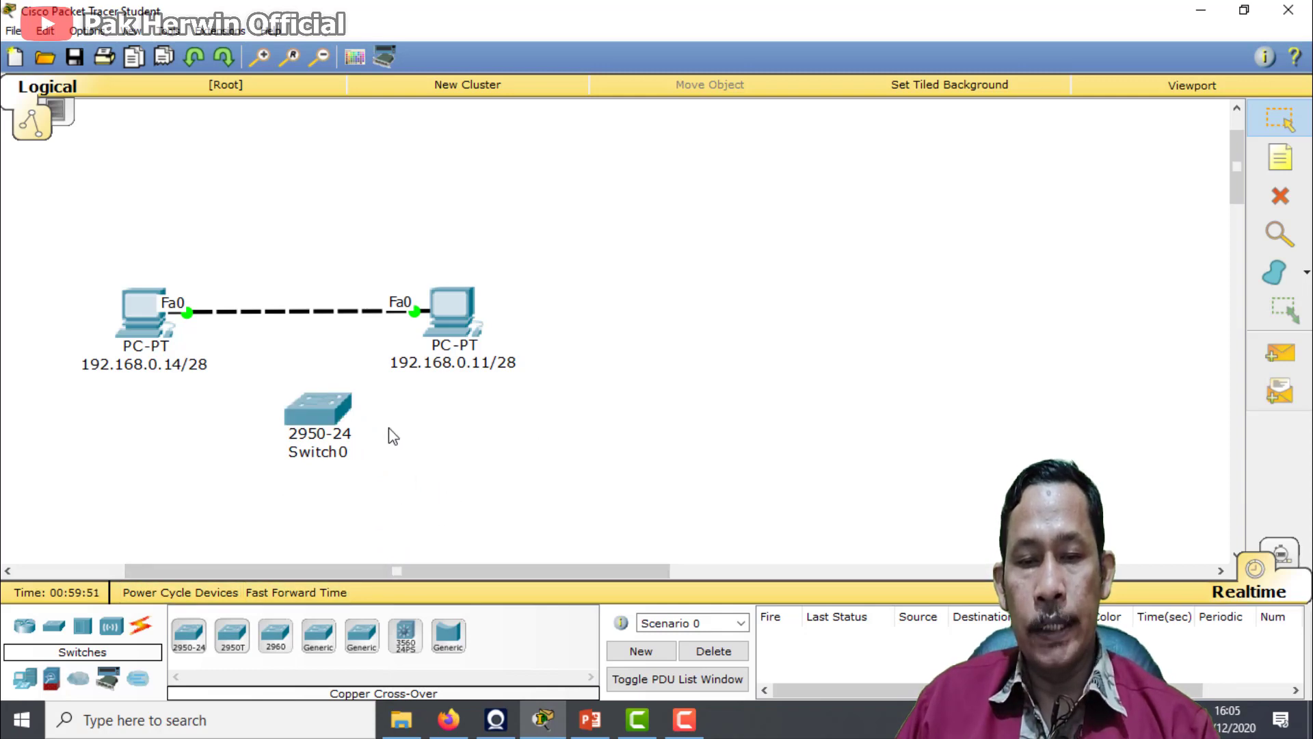
Inspect the 2950-24 switch's physical ports and its full list of FastEthernet interfaces
left_click(317, 412)
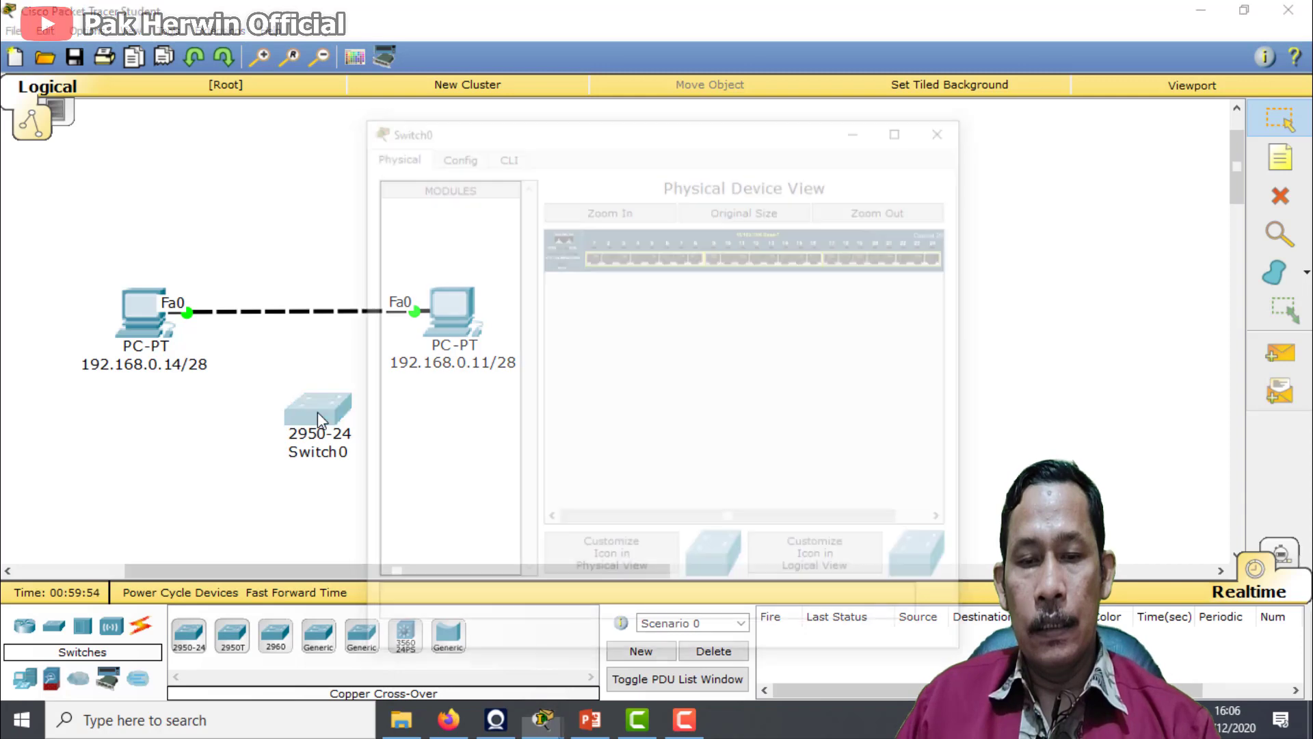
left_click(947, 126)
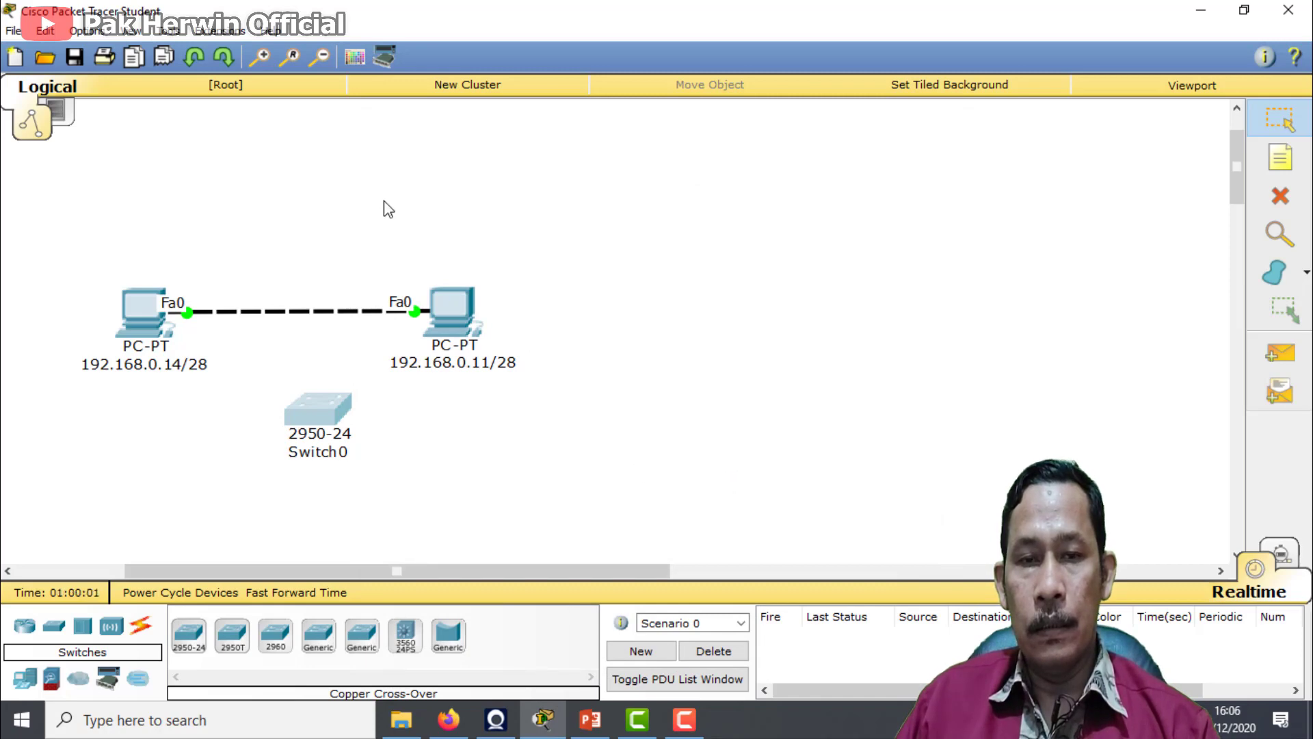
left_click(318, 56)
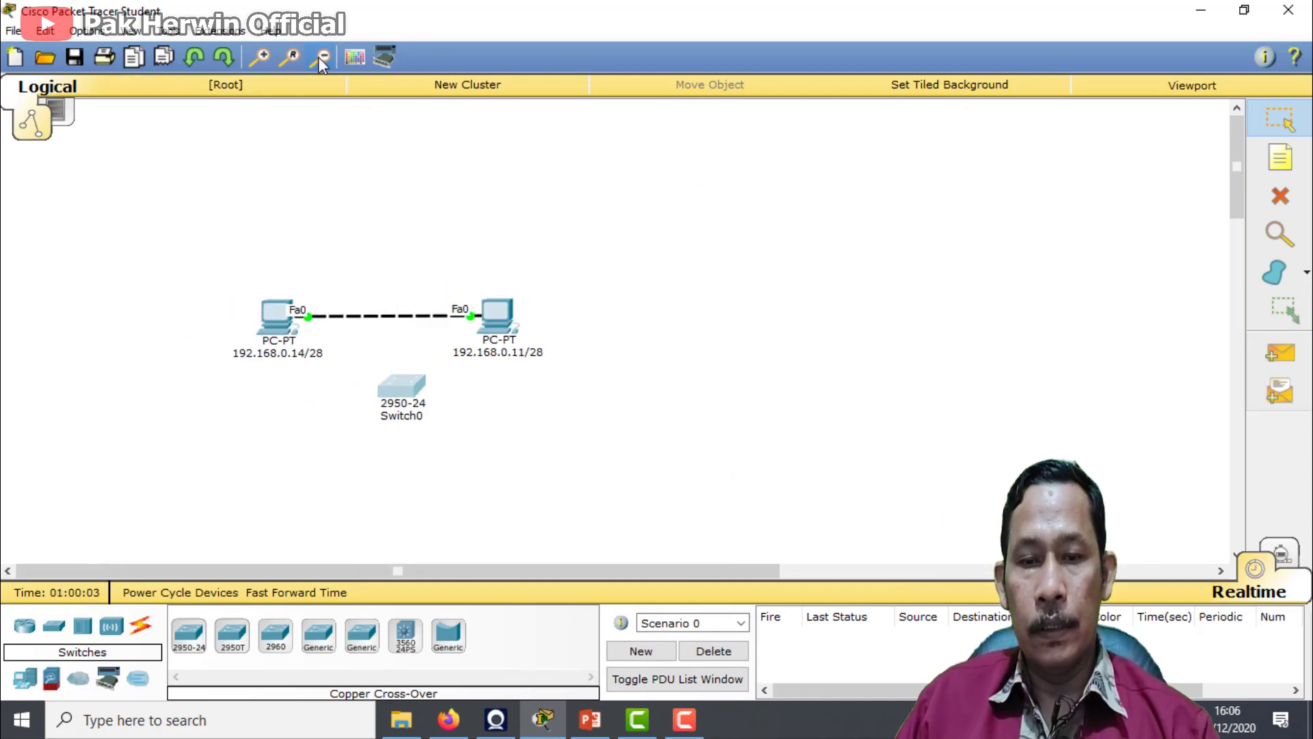
left_click(318, 56)
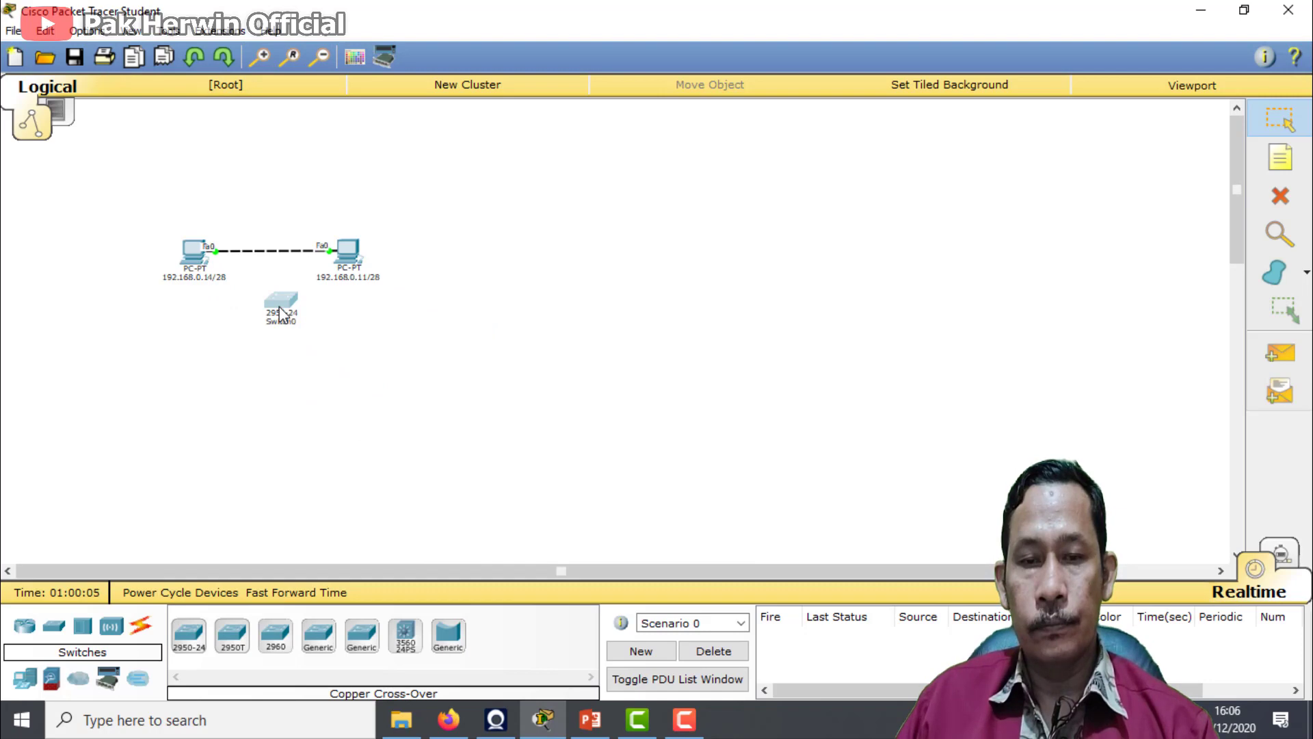
mouse_move(281, 314)
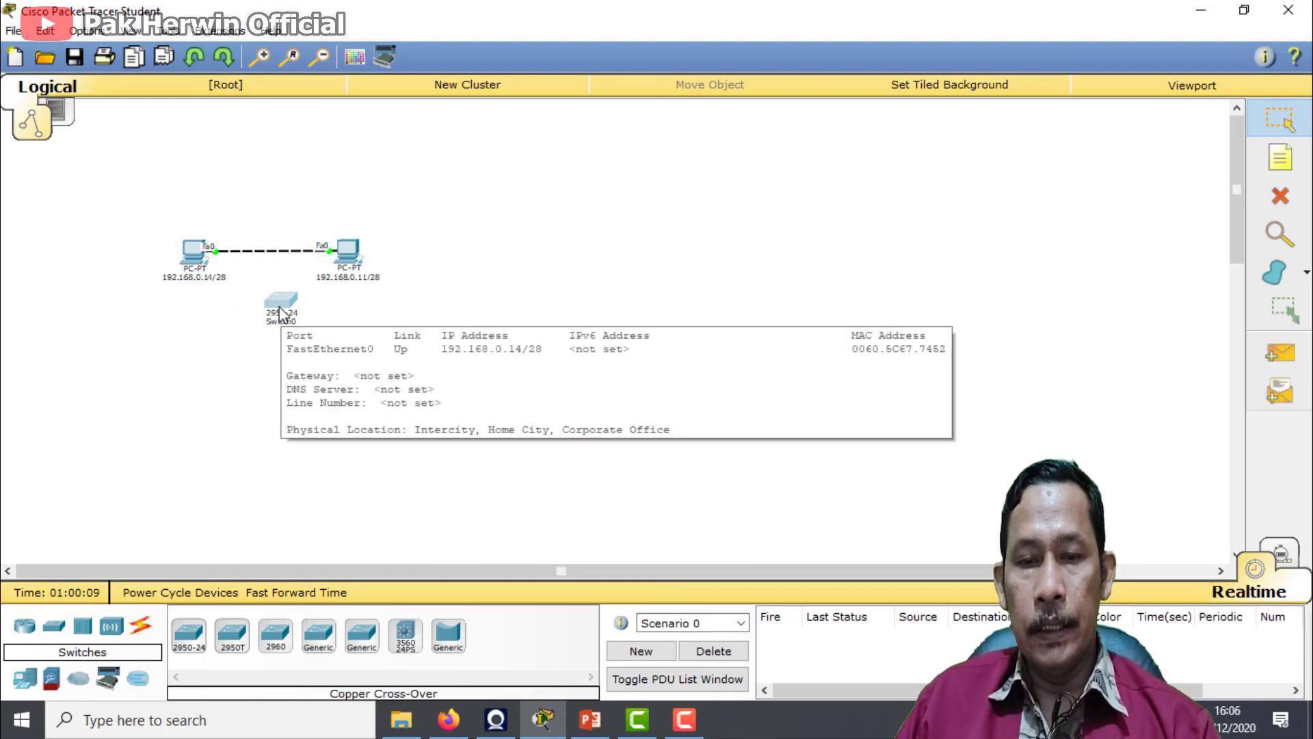
left_click(282, 305)
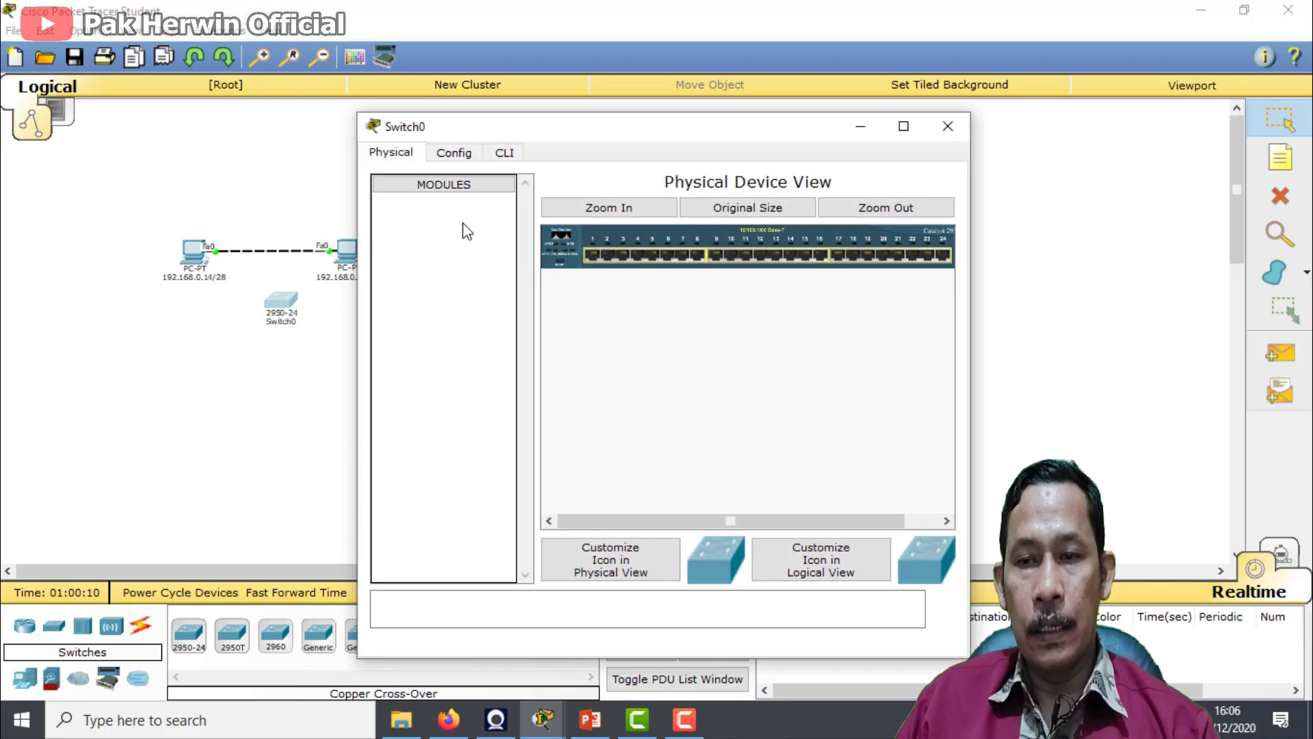
left_click(455, 155)
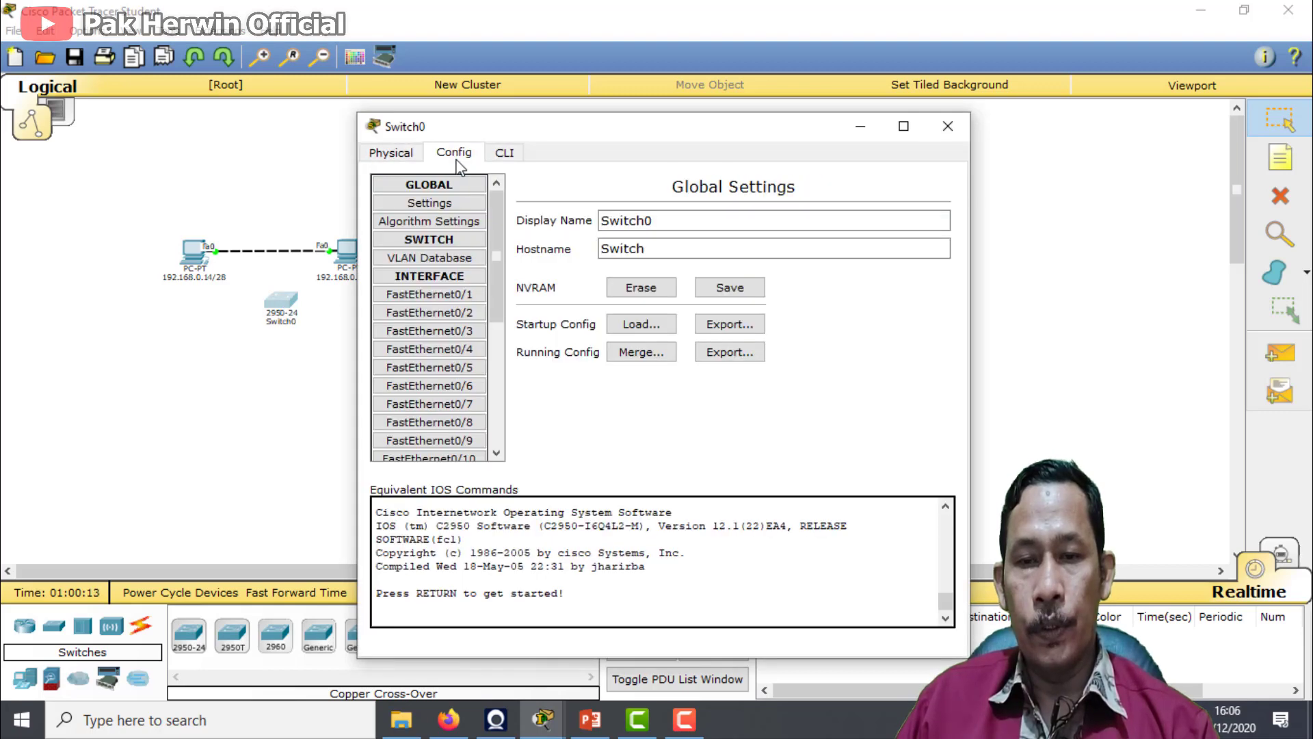
left_click_drag(497, 315, 499, 483)
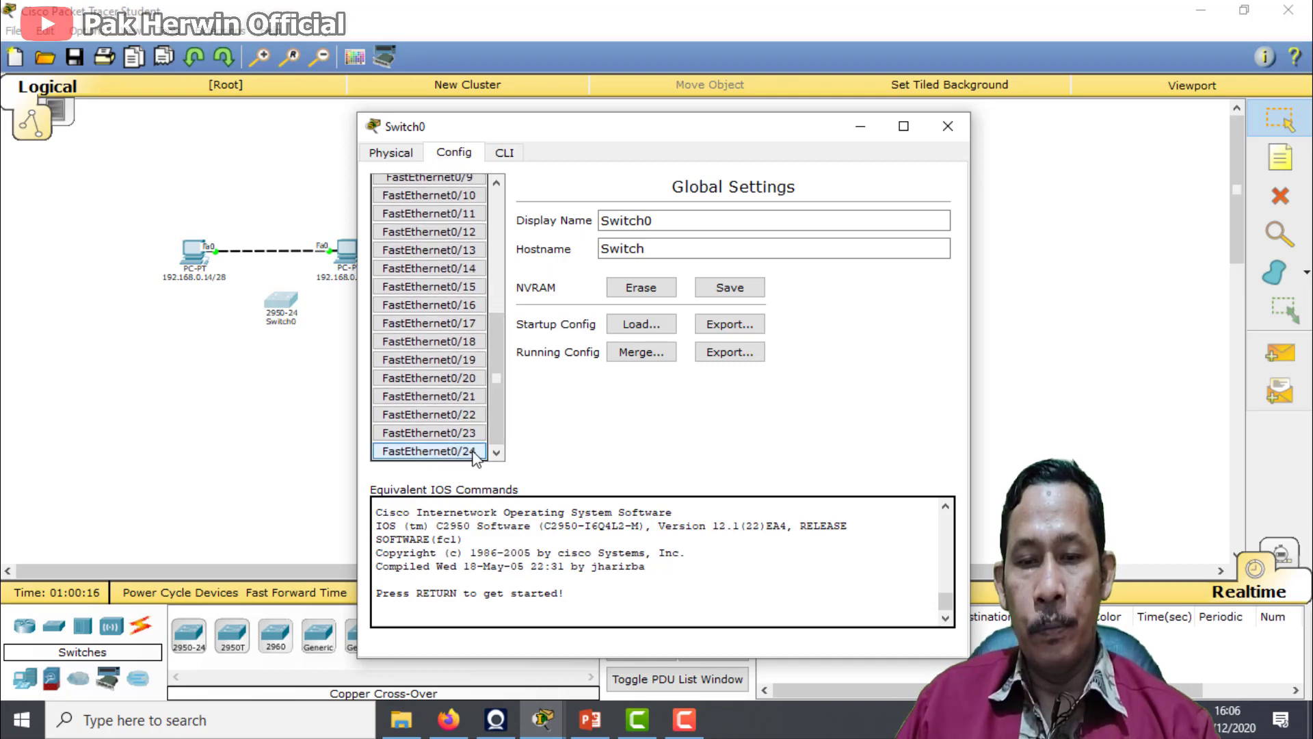
left_click(949, 128)
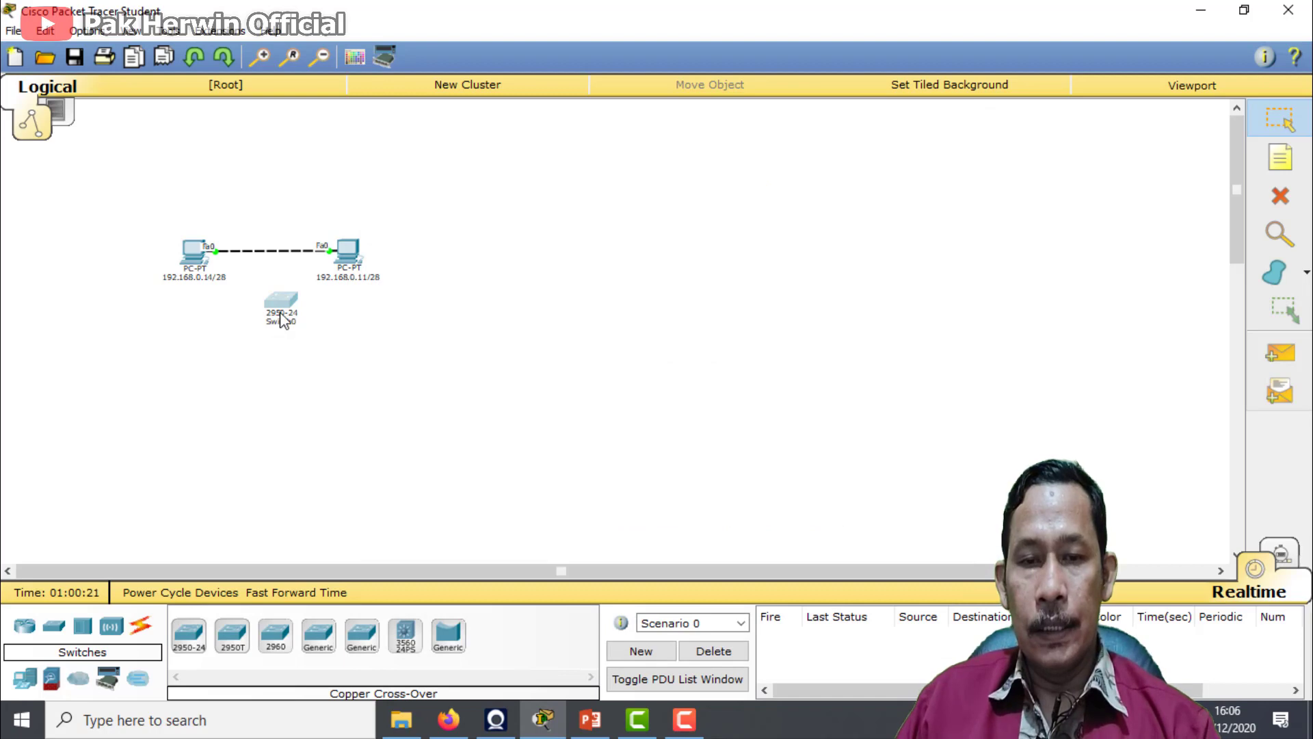
Review the IP address and subnet mask in the IP configuration of the PC labelled 192.168.0.14/28
left_click(264, 58)
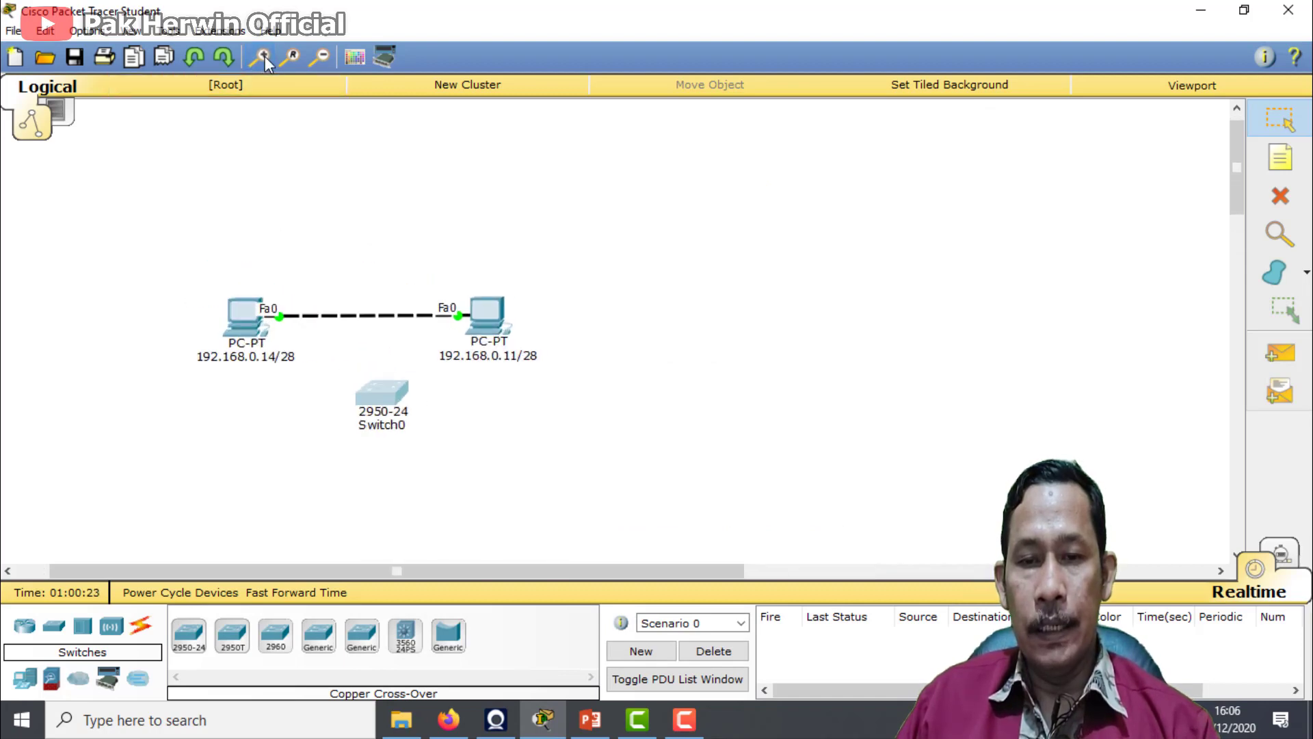
left_click(264, 61)
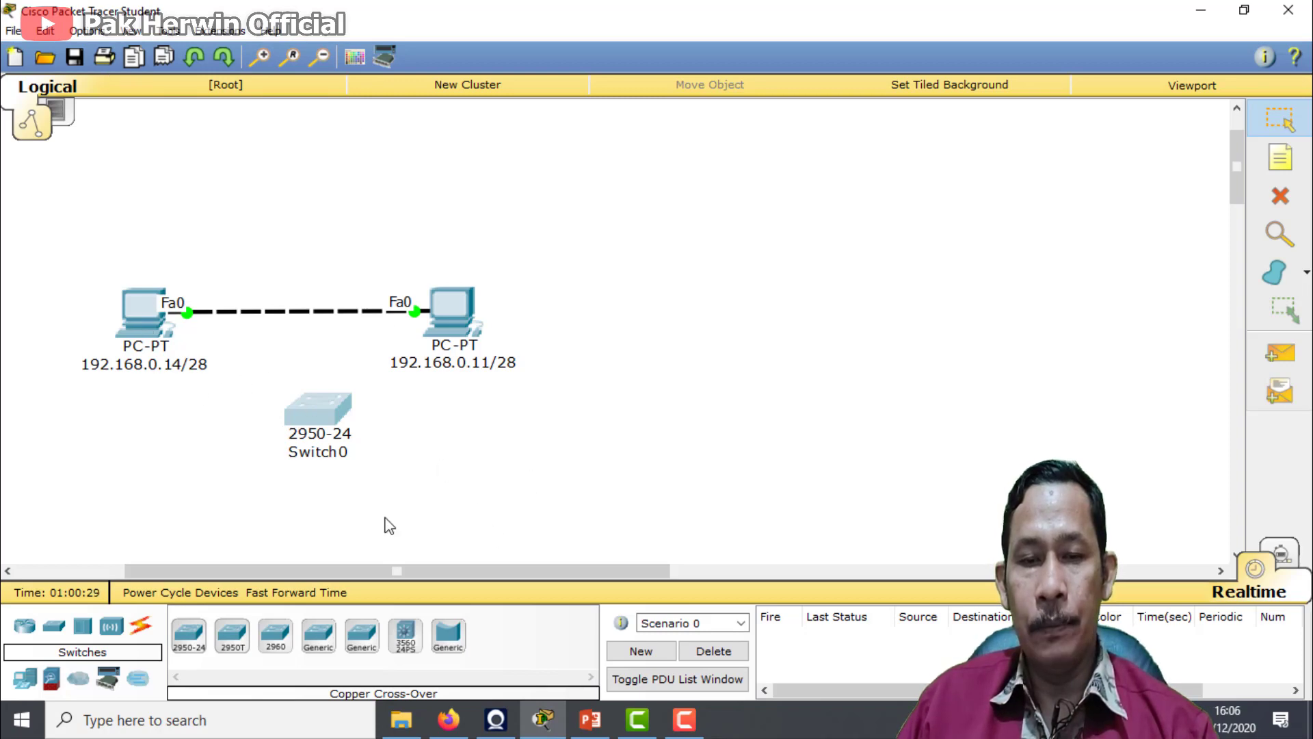
left_click(142, 308)
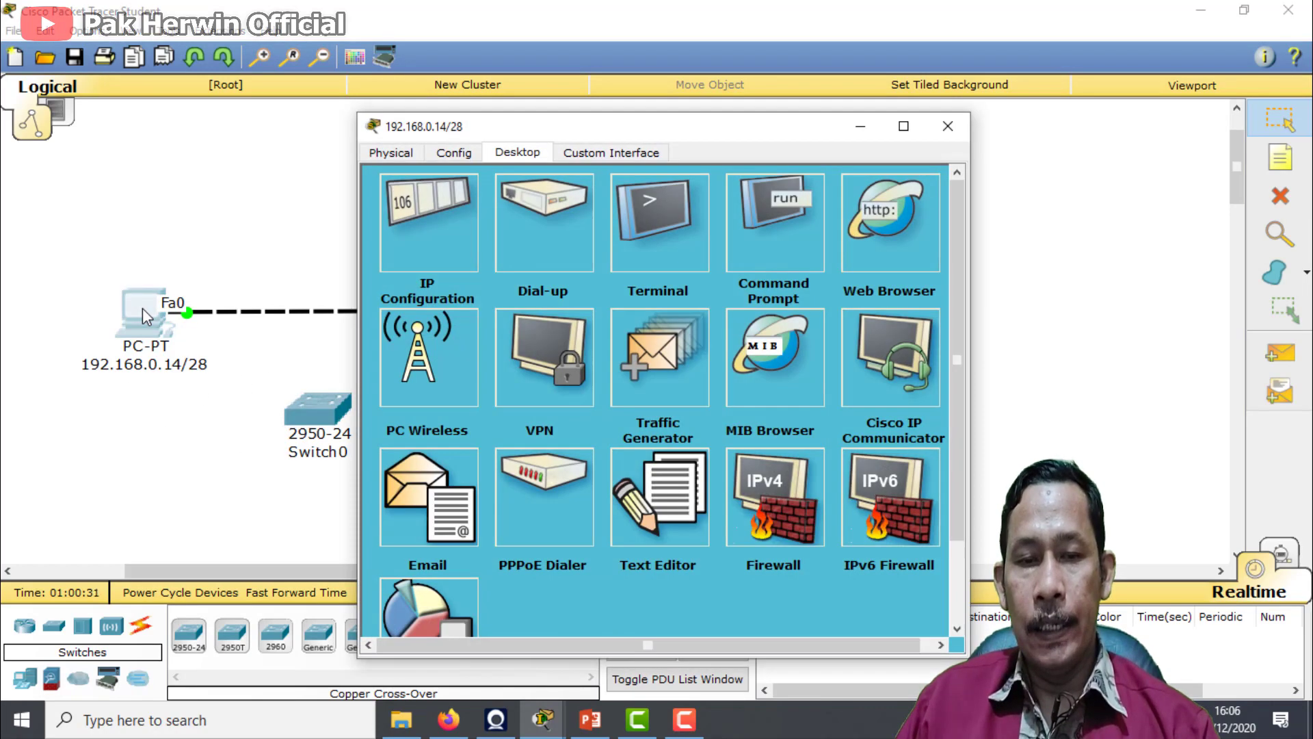
left_click(423, 250)
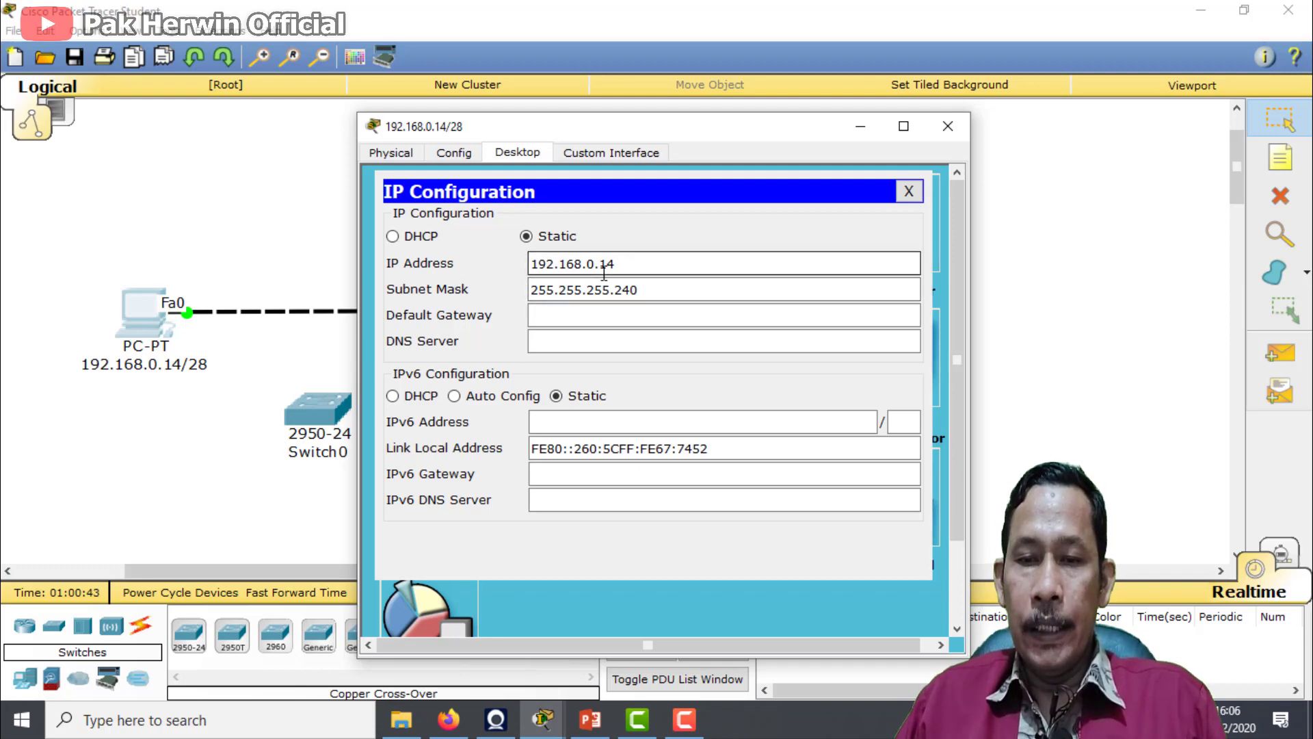
left_click(642, 290)
left_click(538, 307)
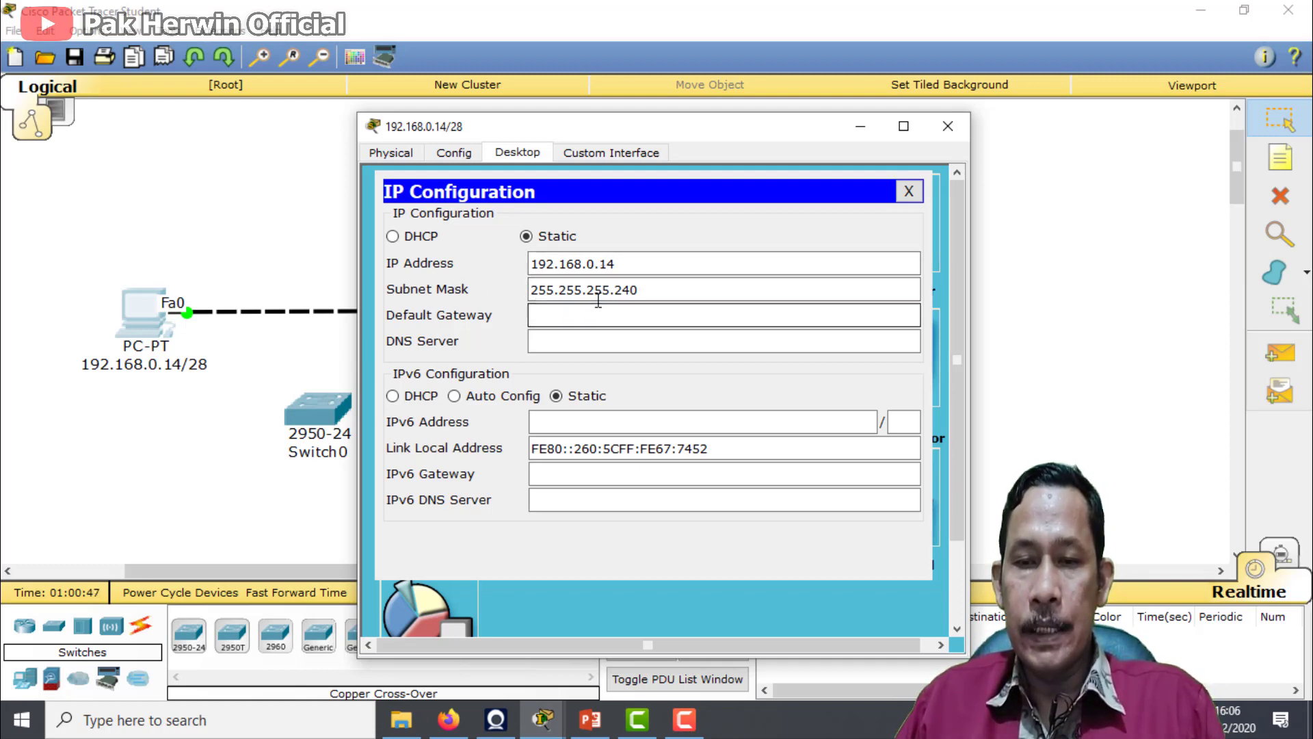
left_click_drag(614, 291, 671, 291)
left_click(668, 291)
left_click(661, 293)
left_click(672, 291)
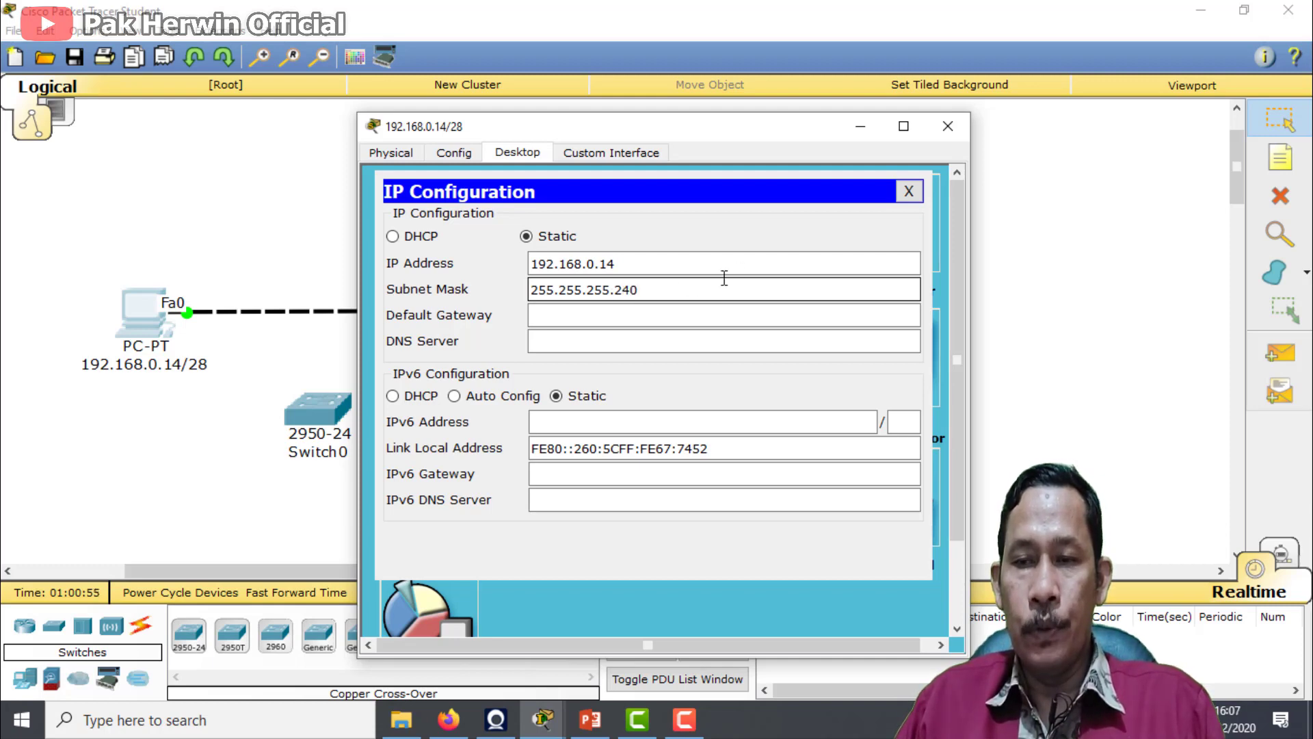
left_click(948, 126)
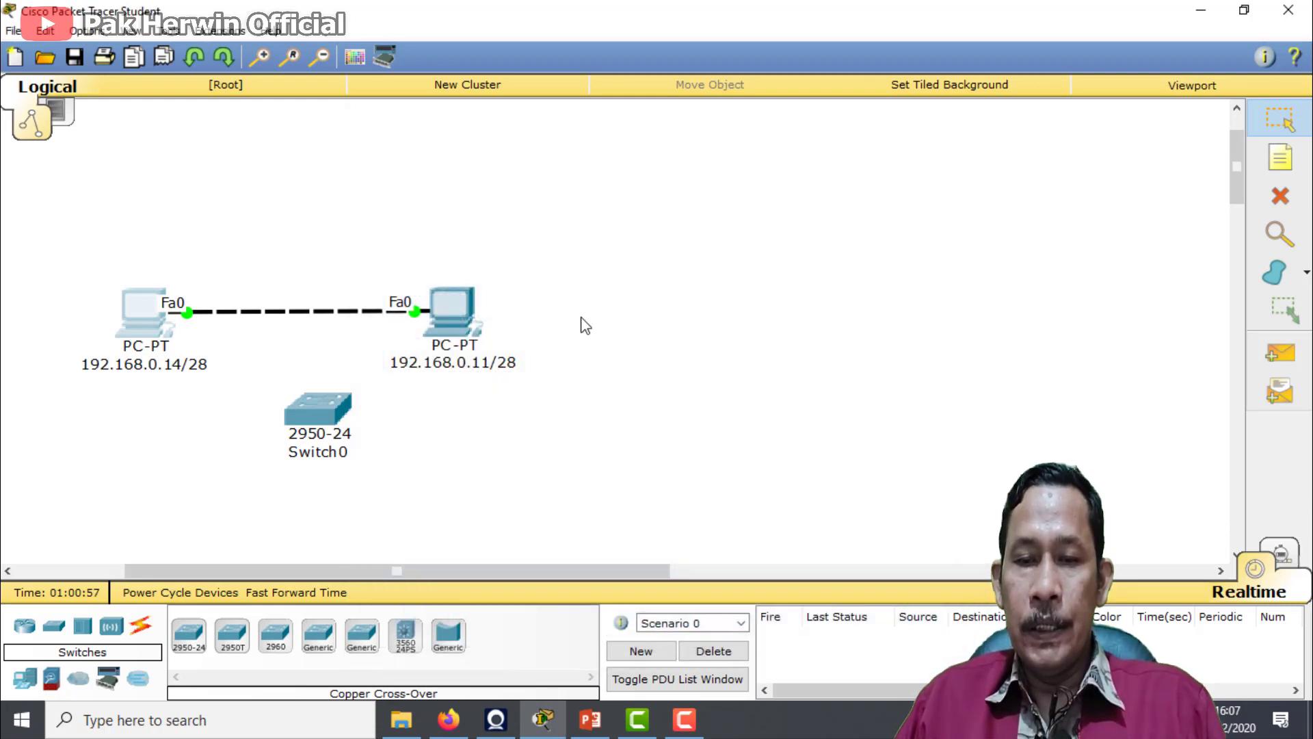
Review the IP address and subnet mask in the IP configuration of the PC labelled 192.168.0.11/28
left_click(454, 329)
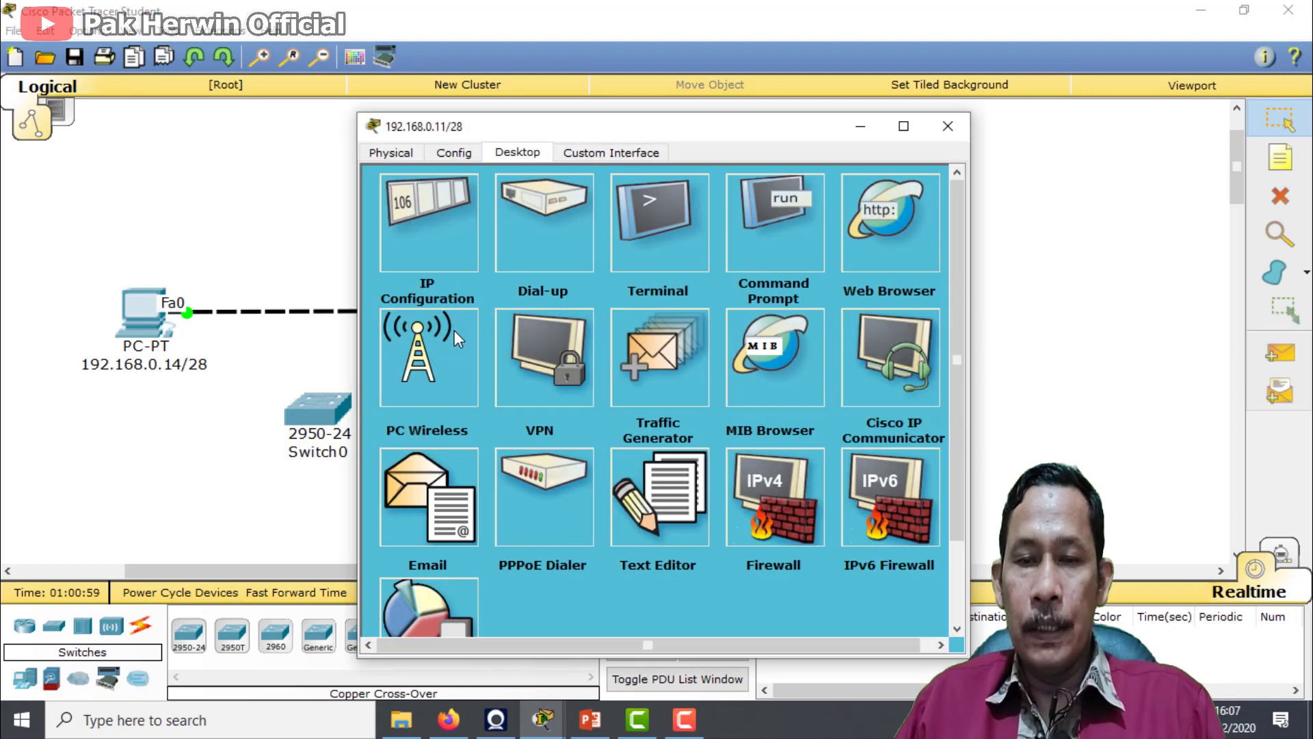
left_click(437, 227)
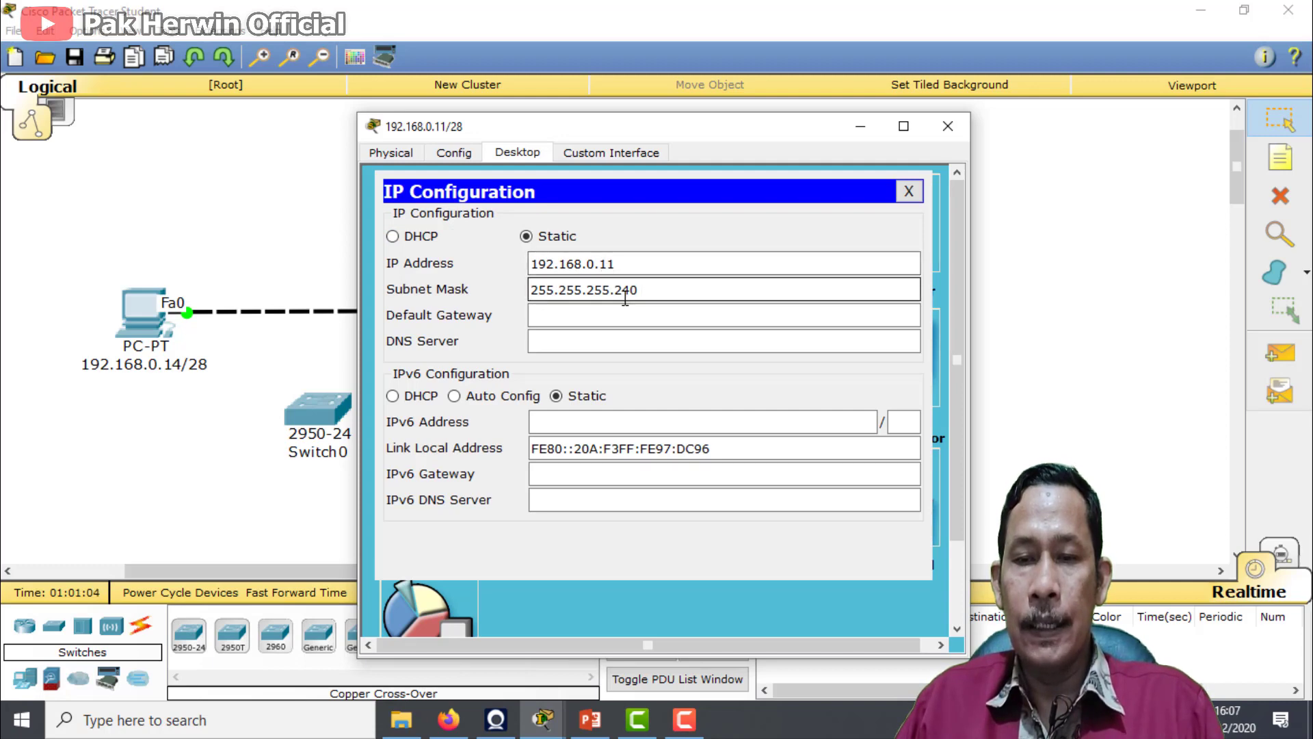
left_click_drag(614, 292, 652, 292)
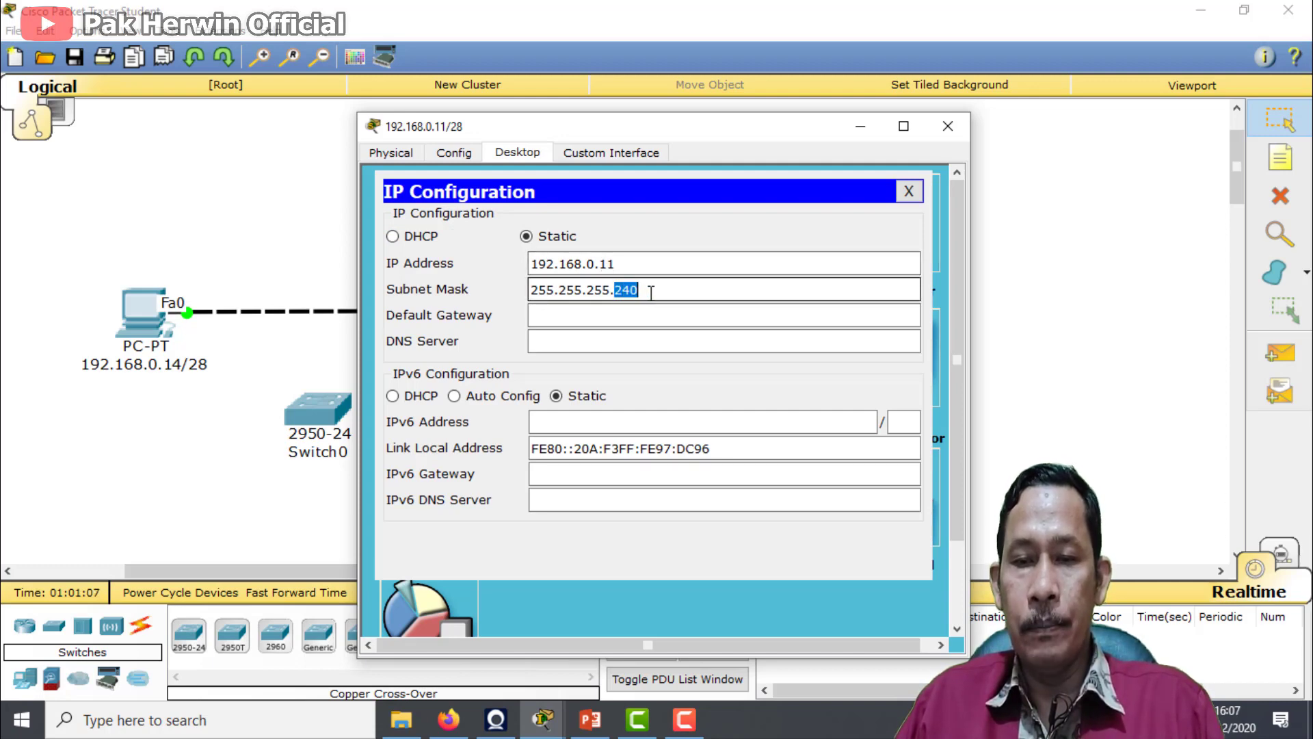
left_click(651, 292)
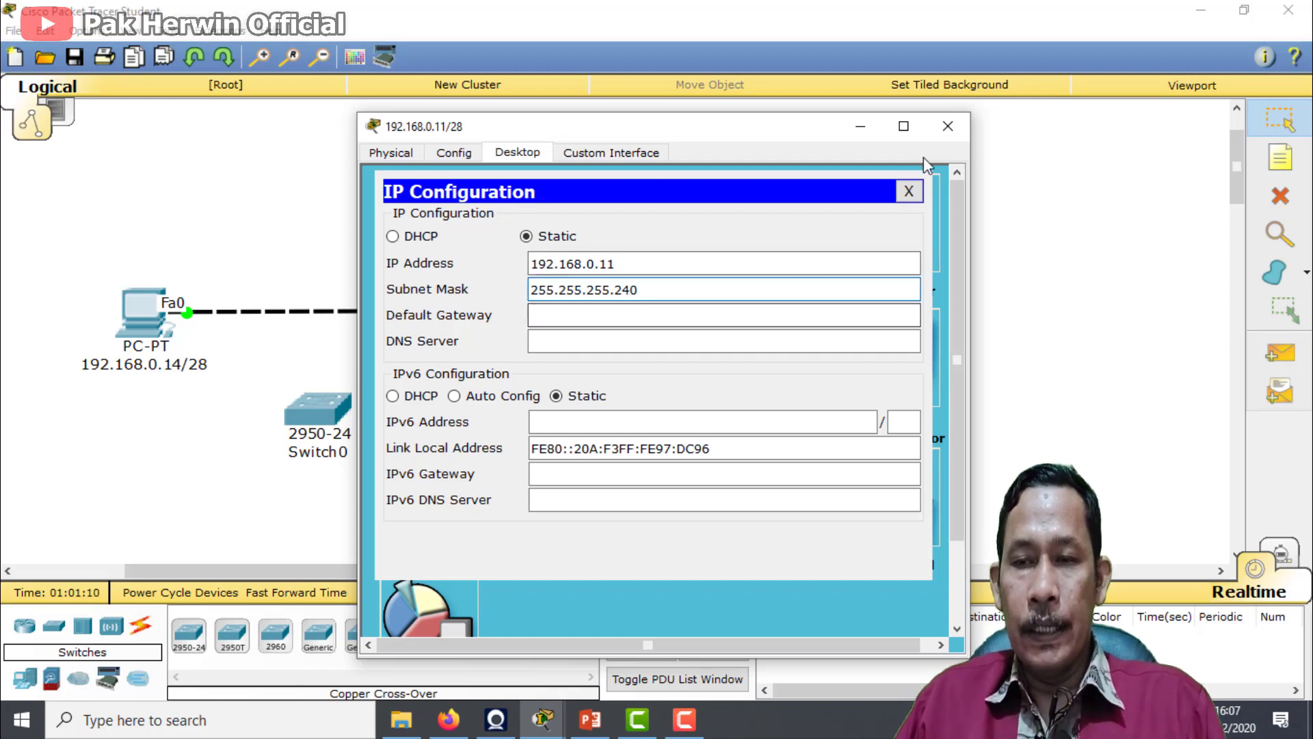
left_click(941, 137)
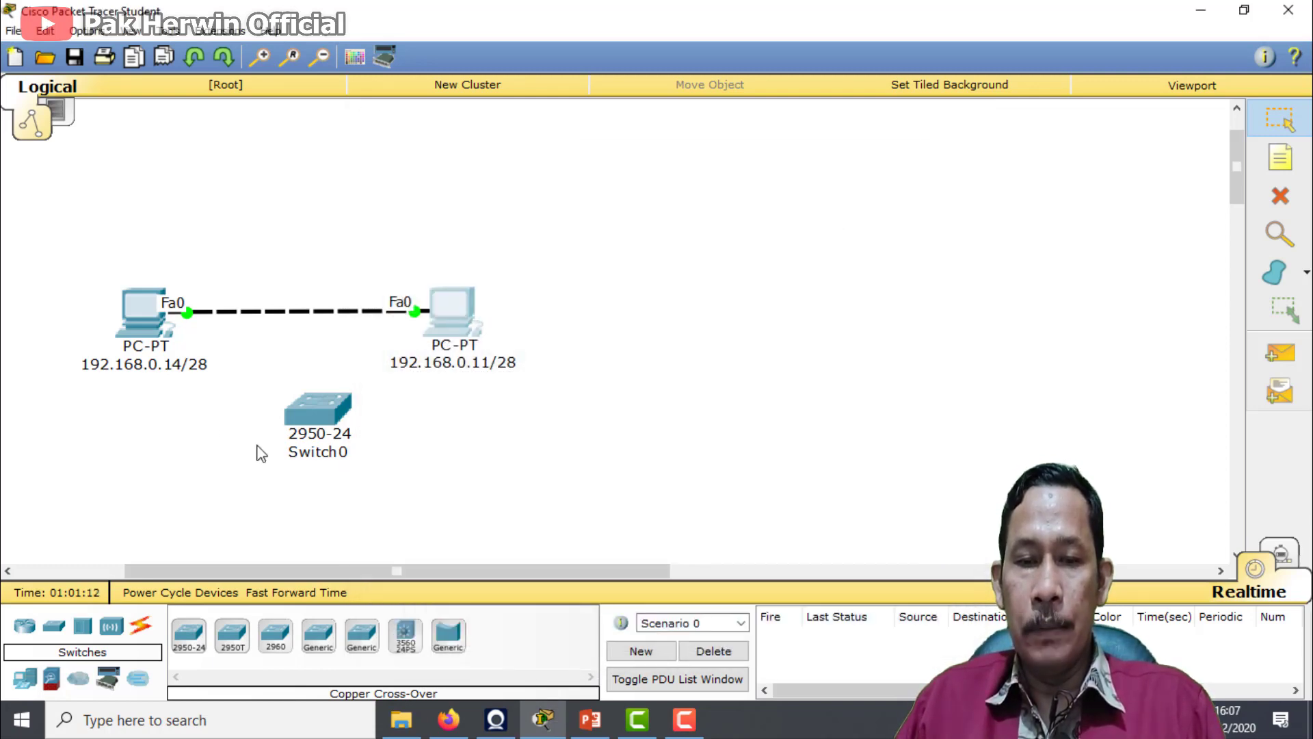
Ping 192.168.0.11 from the command prompt of the PC labelled 192.168.0.14/28
left_click(134, 322)
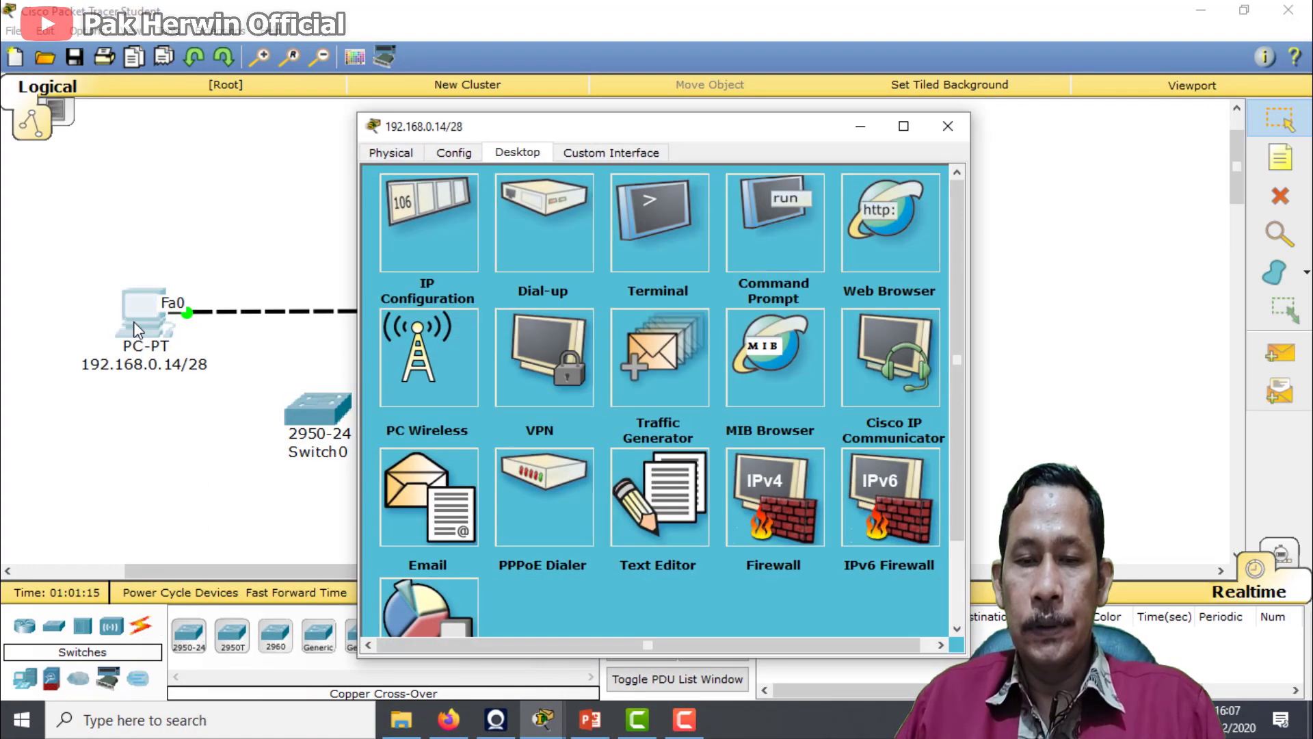
left_click_drag(581, 133, 687, 107)
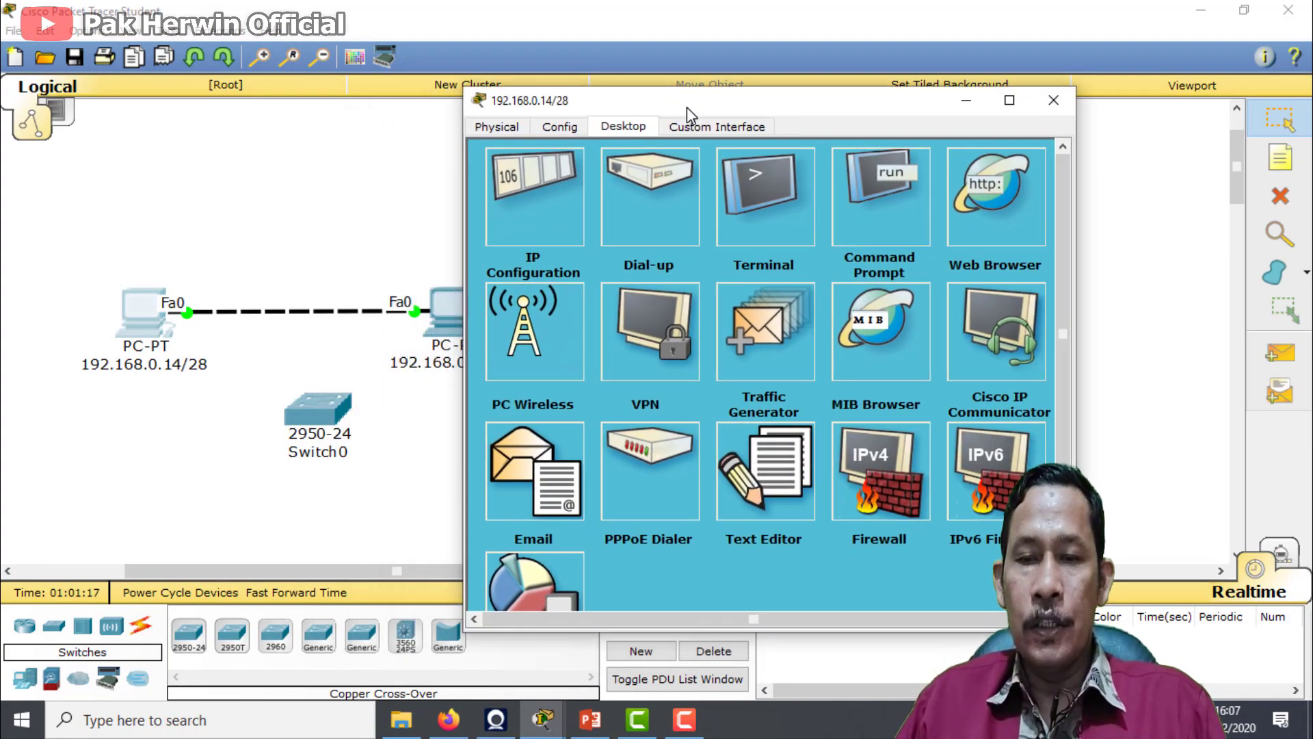
left_click(872, 224)
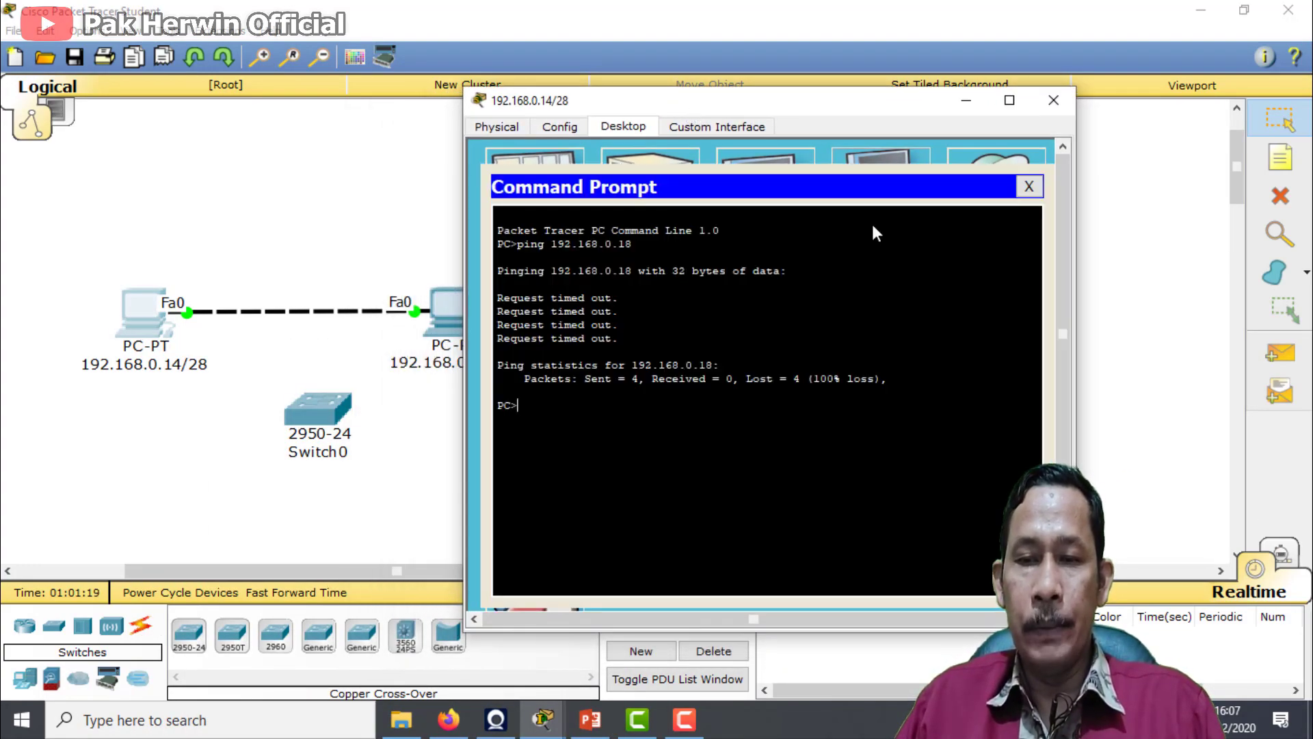
type("pi")
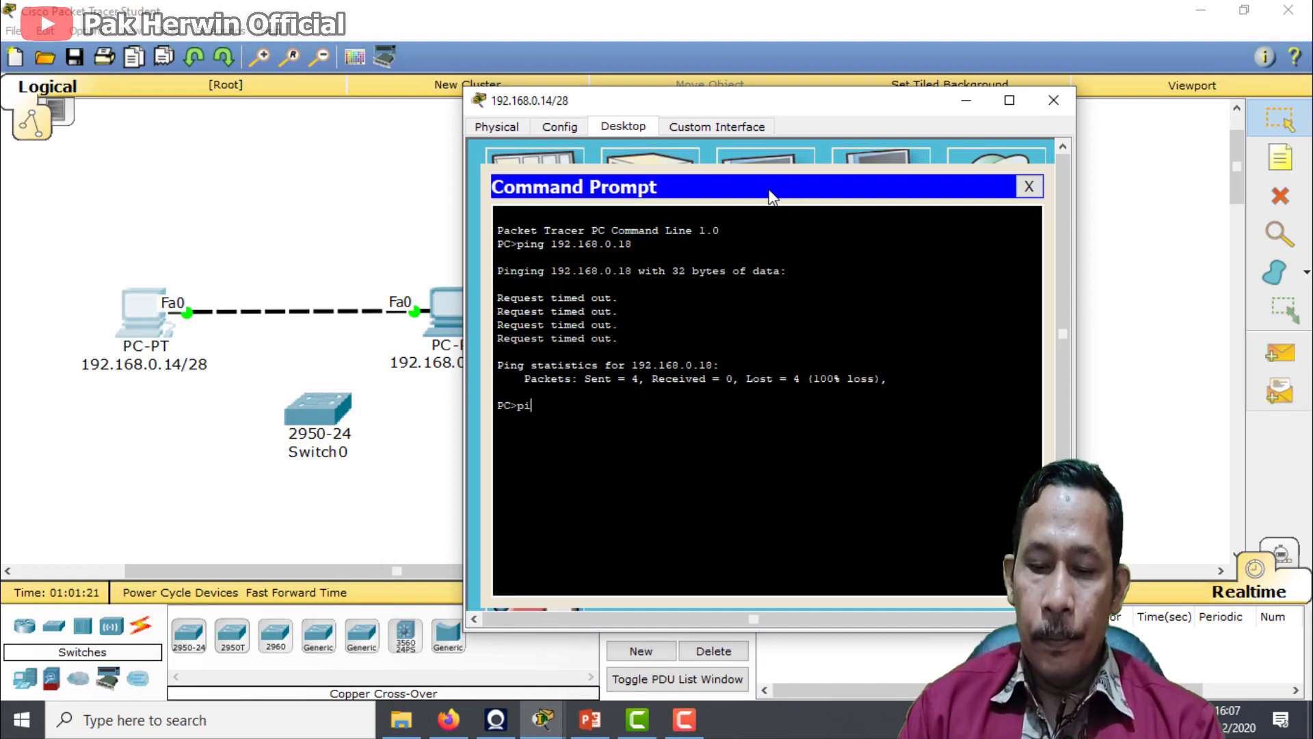
type("ng 192.")
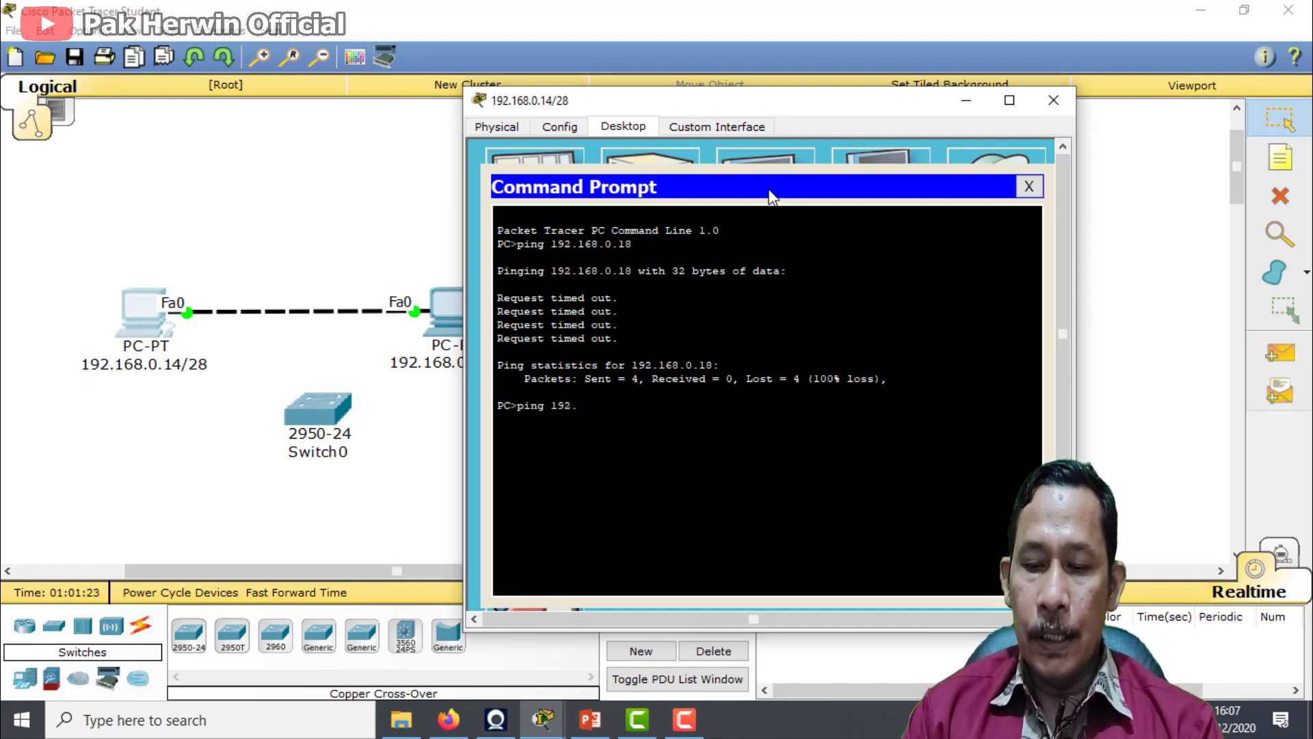
type("1")
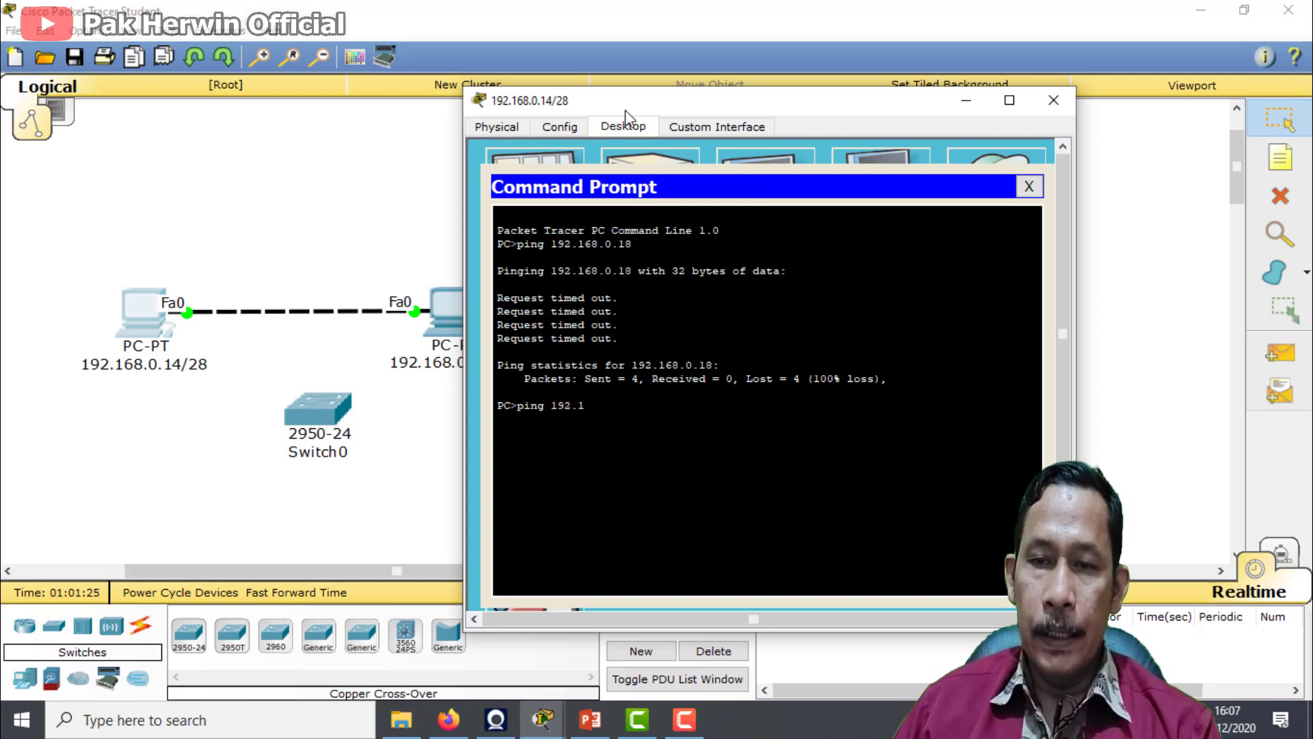
left_click_drag(624, 111, 191, 72)
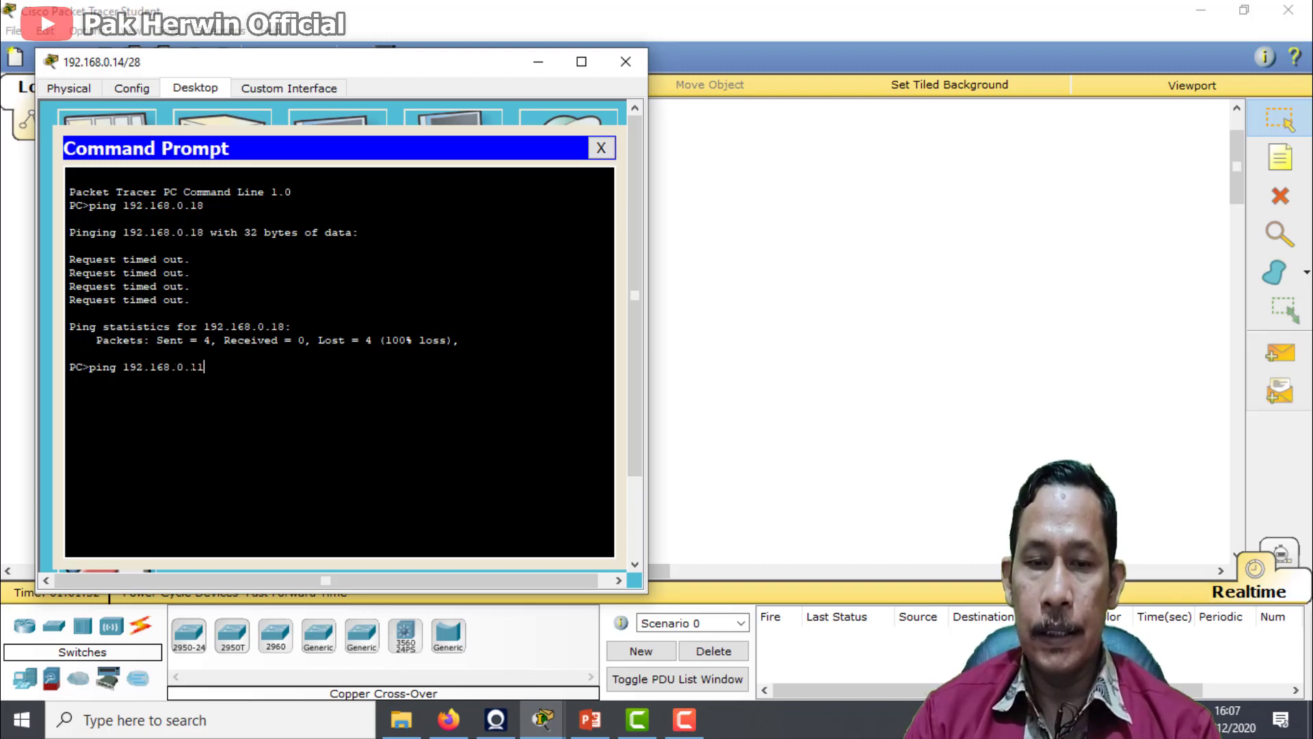
key("Return")
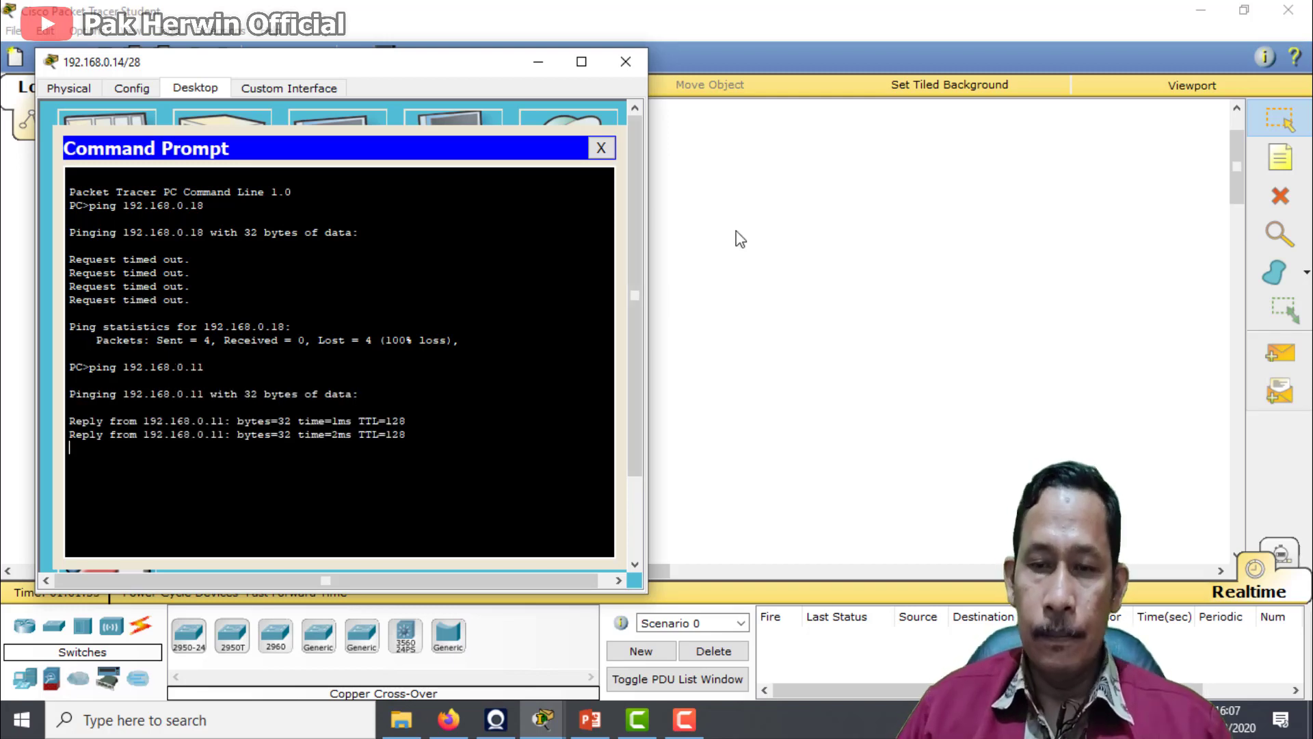
Repeat the ping to 192.168.0.11 from the PC labelled 192.168.0.14/28, and close its command prompt
left_click_drag(438, 71, 511, 67)
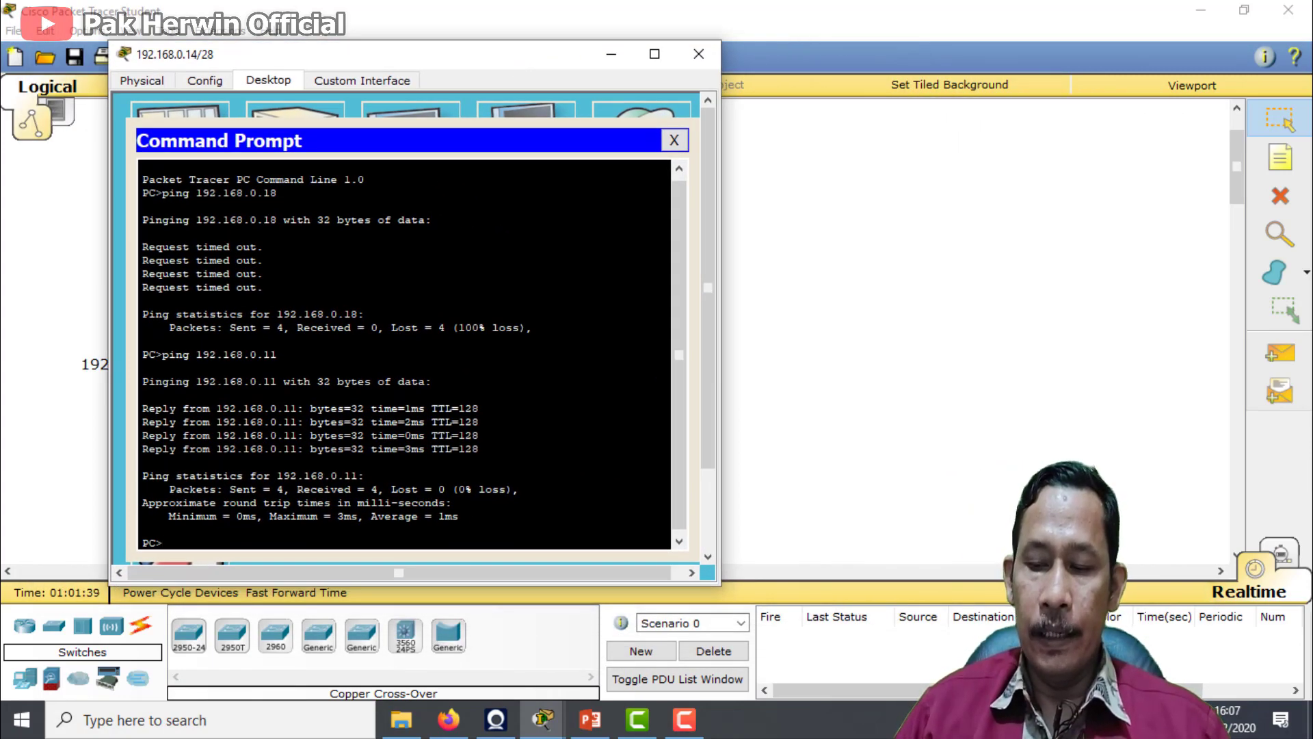
key("Up")
key("Return")
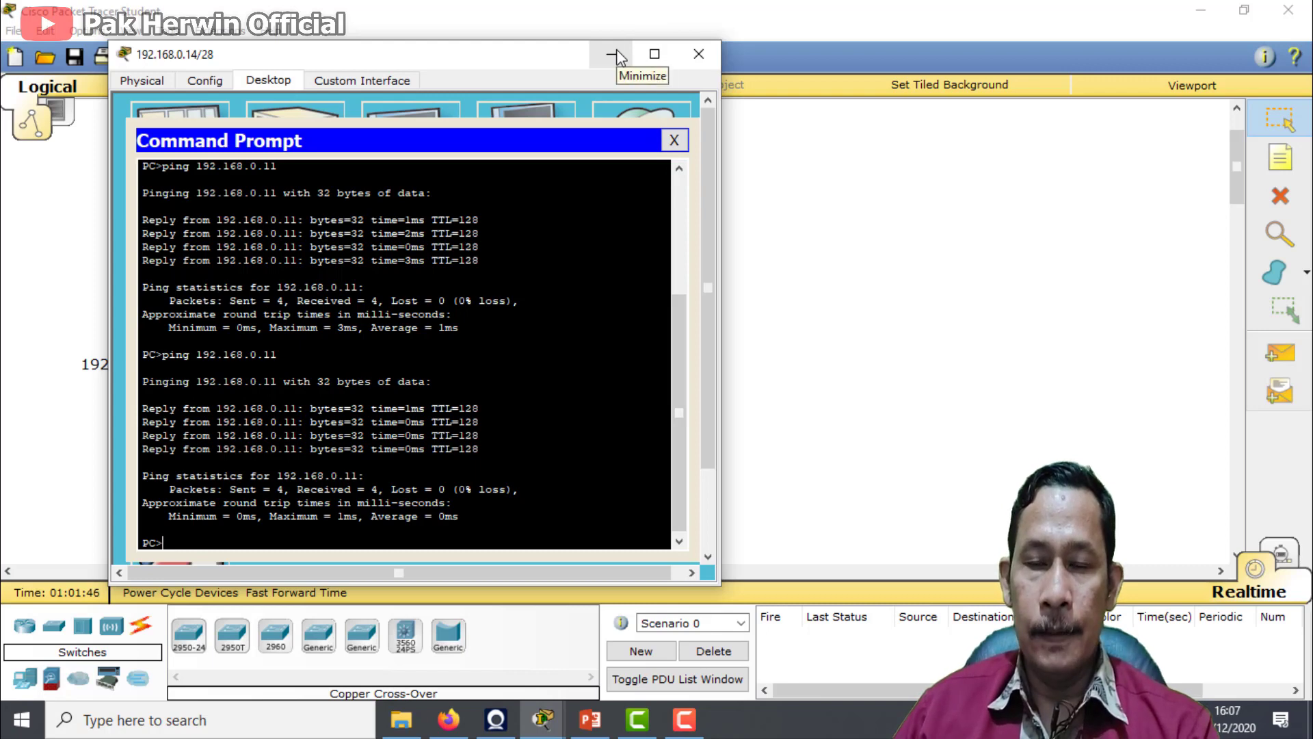
left_click(673, 141)
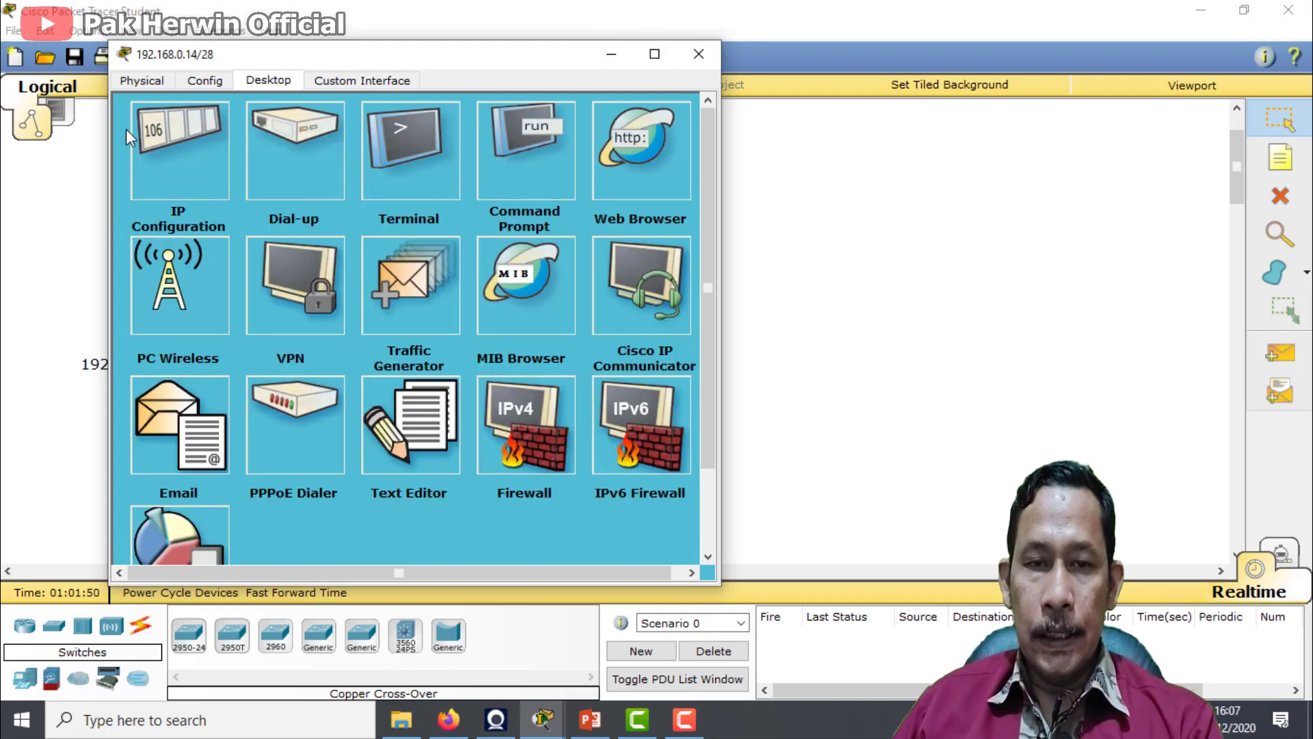
Review the FastEthernet0 MAC address of the PC labelled 192.168.0.14/28, and move its window clear of the topology
left_click(206, 80)
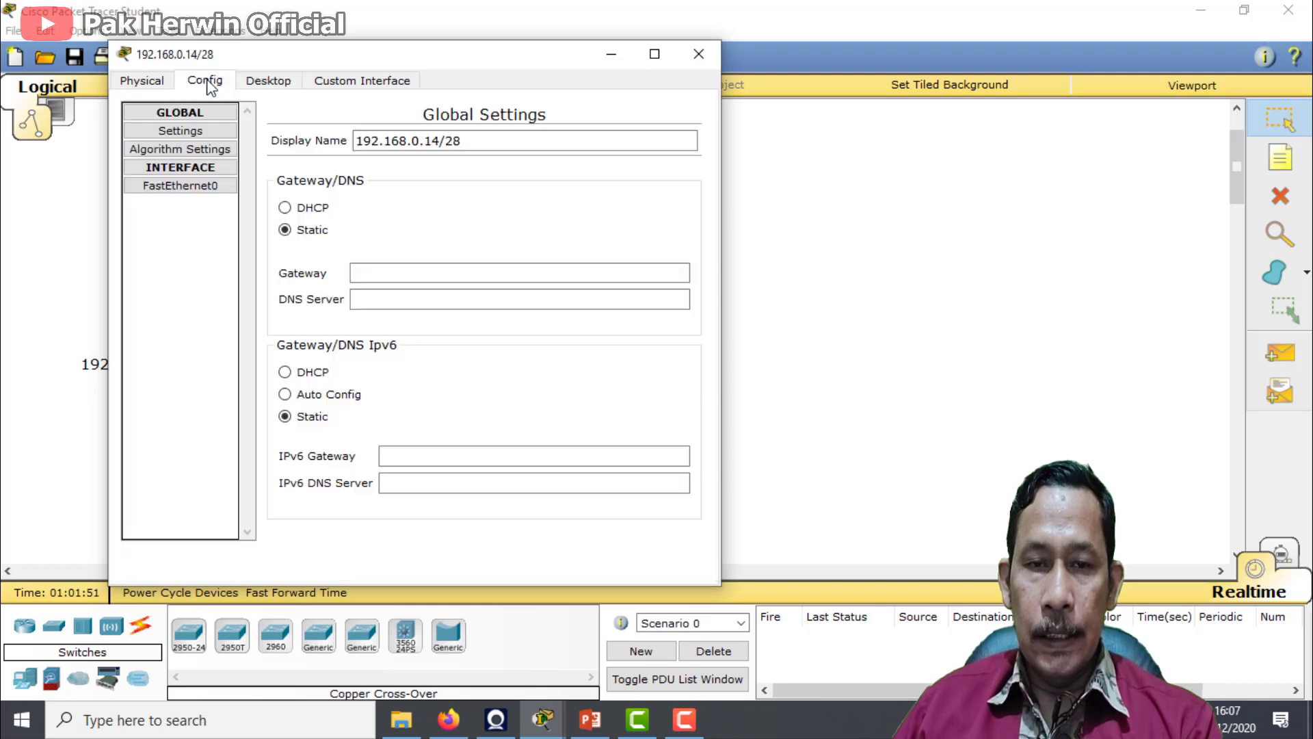
left_click(214, 187)
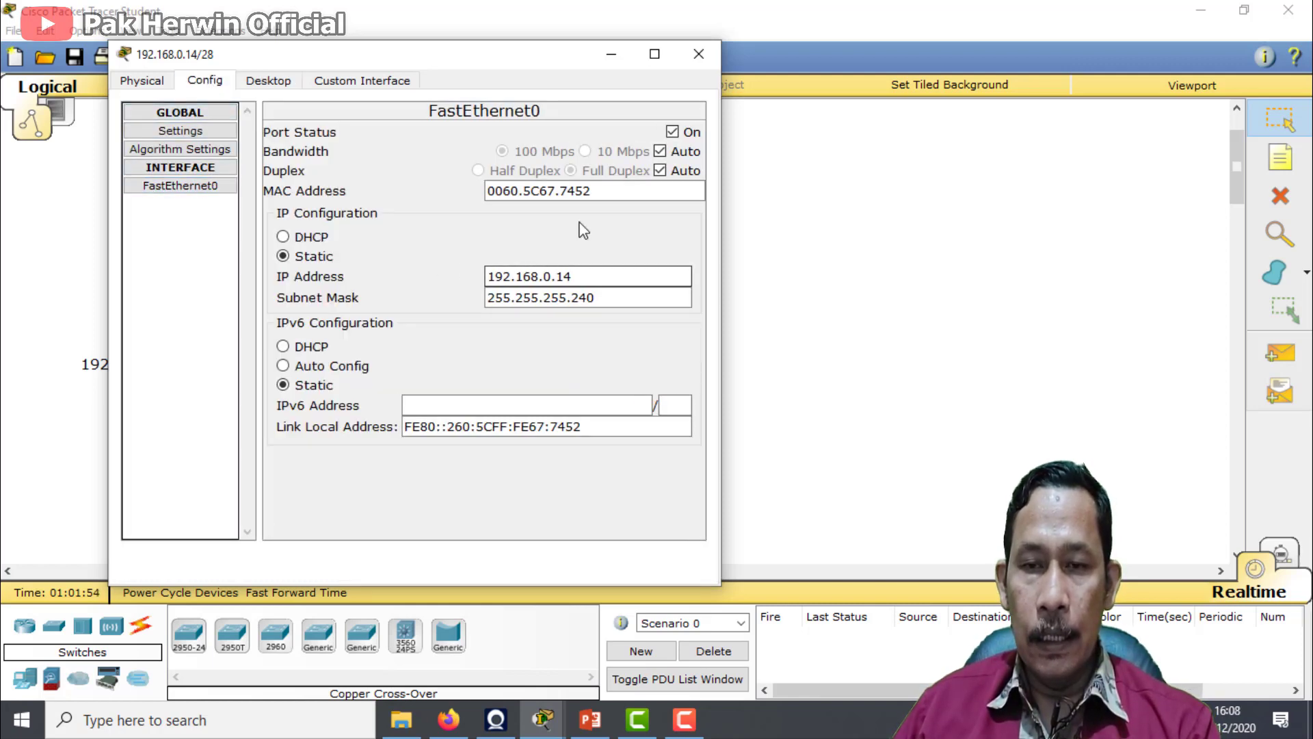
left_click_drag(592, 191, 489, 191)
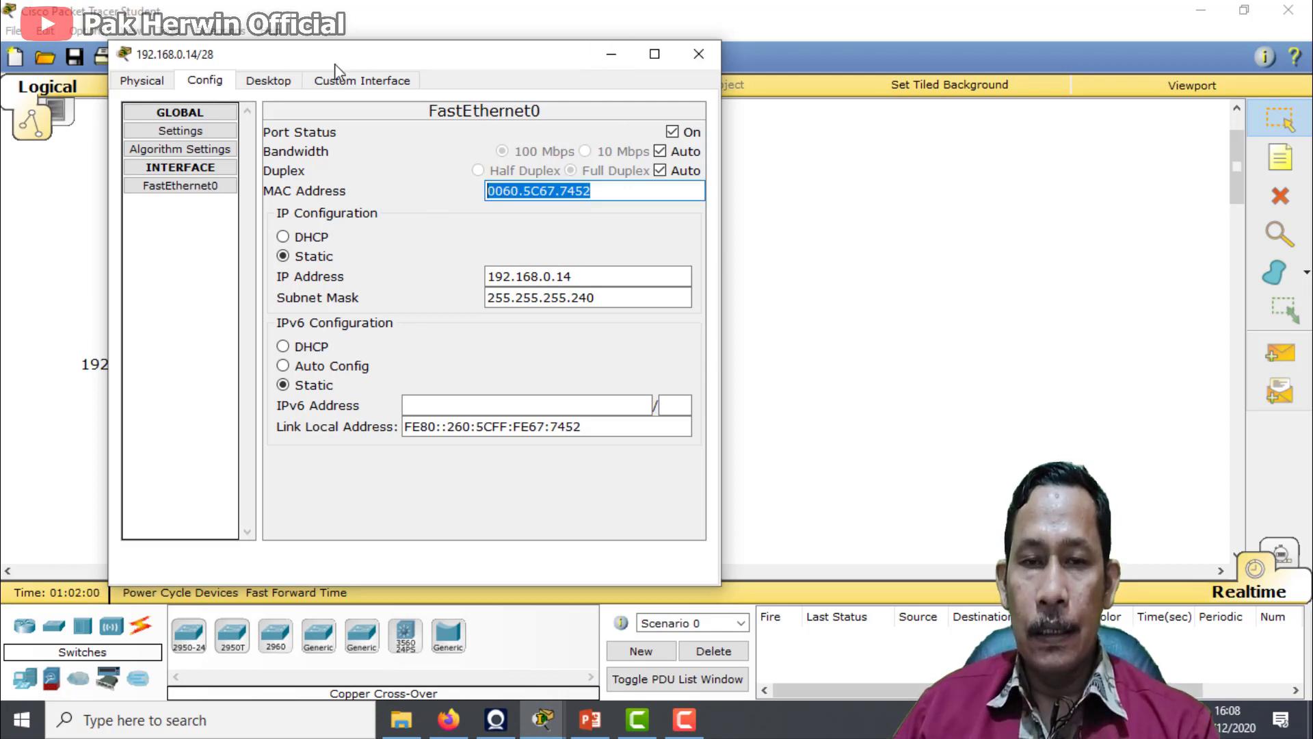
left_click(284, 87)
left_click_drag(504, 71, 986, 38)
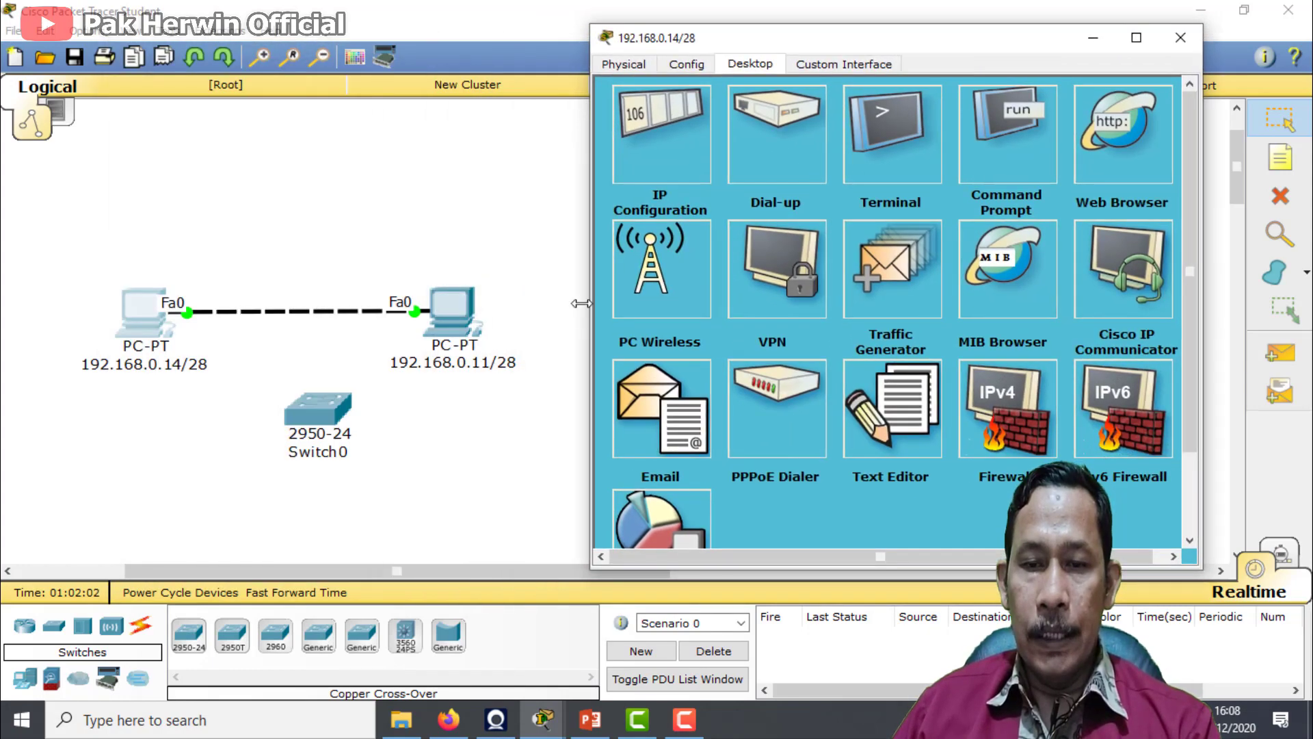
Copy the FastEthernet0 MAC address of the PC labelled 192.168.0.11/28
left_click(445, 345)
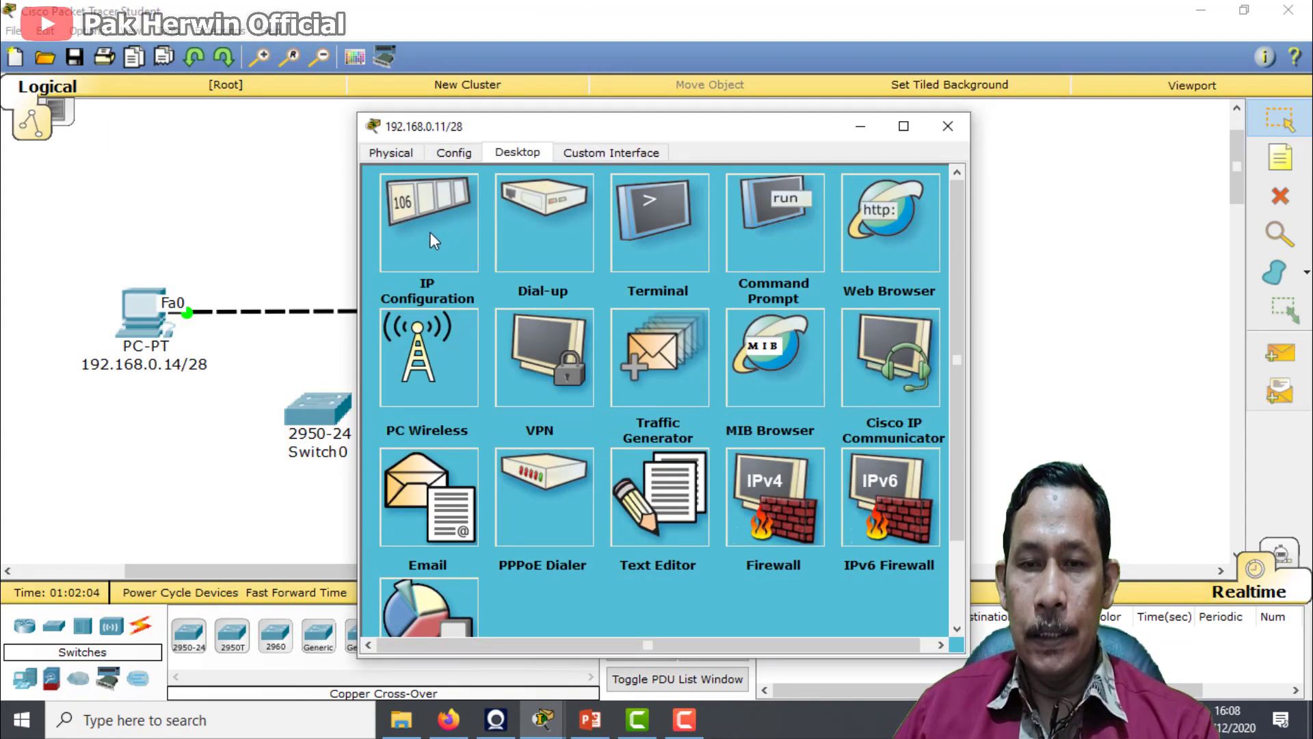
left_click(403, 155)
left_click(452, 154)
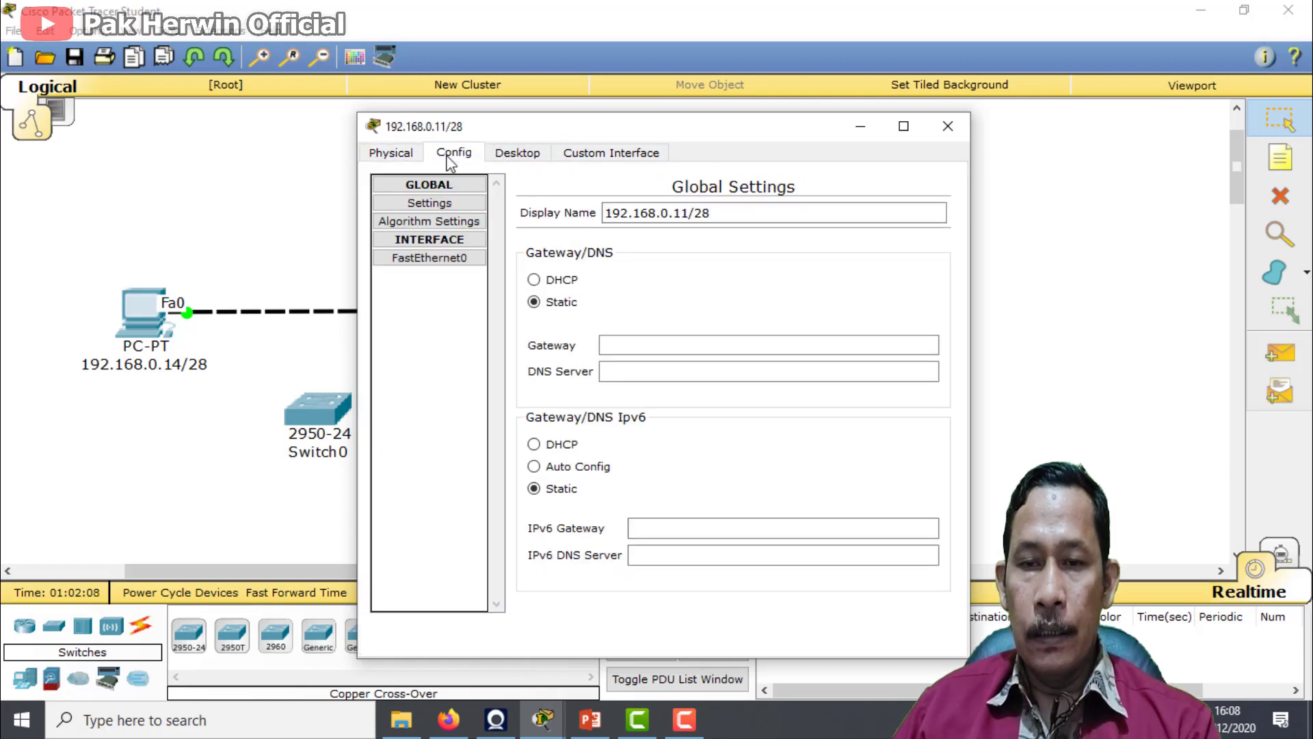
left_click(448, 260)
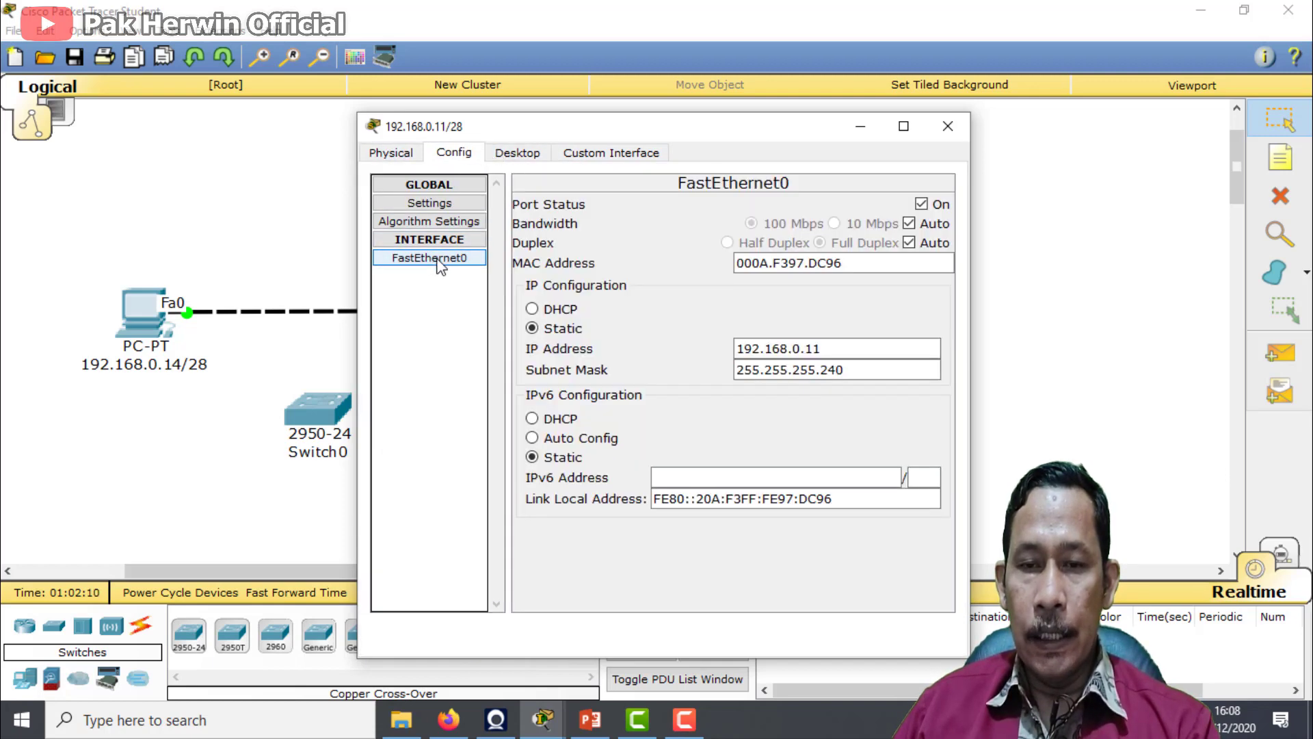
left_click_drag(855, 264, 736, 265)
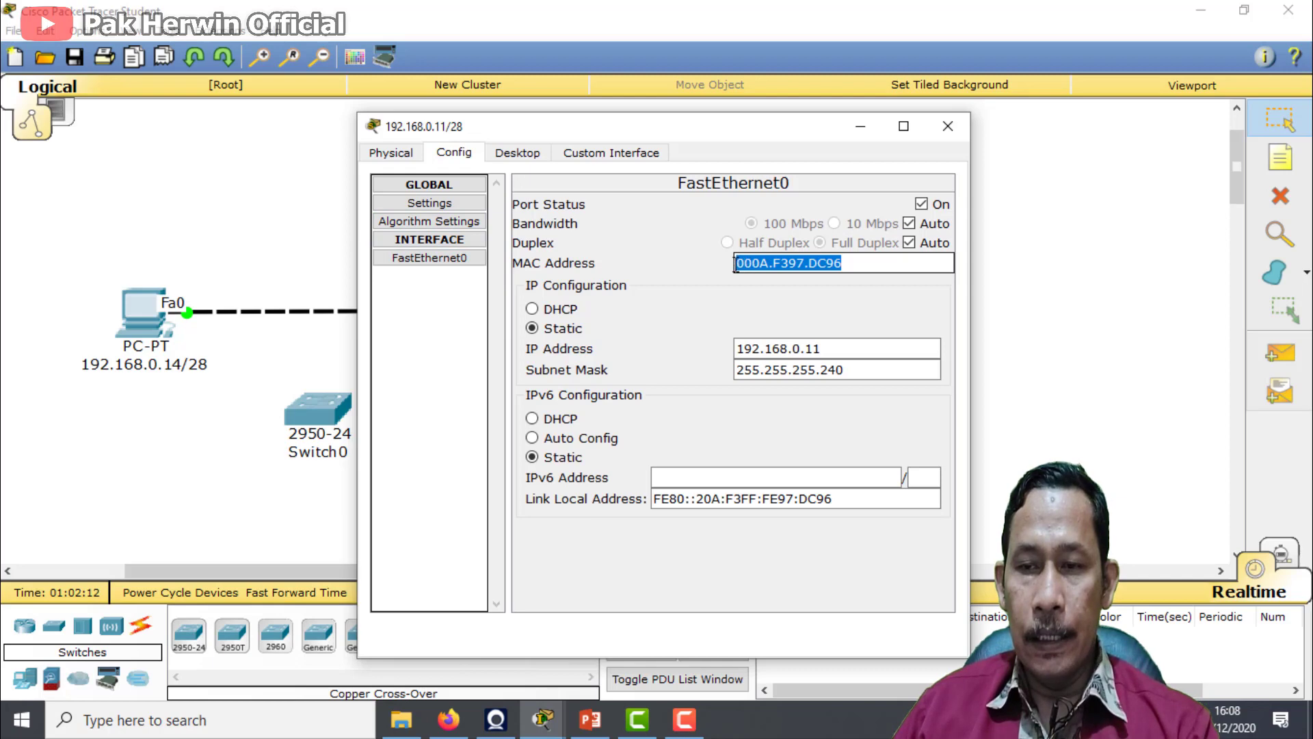
right_click(757, 265)
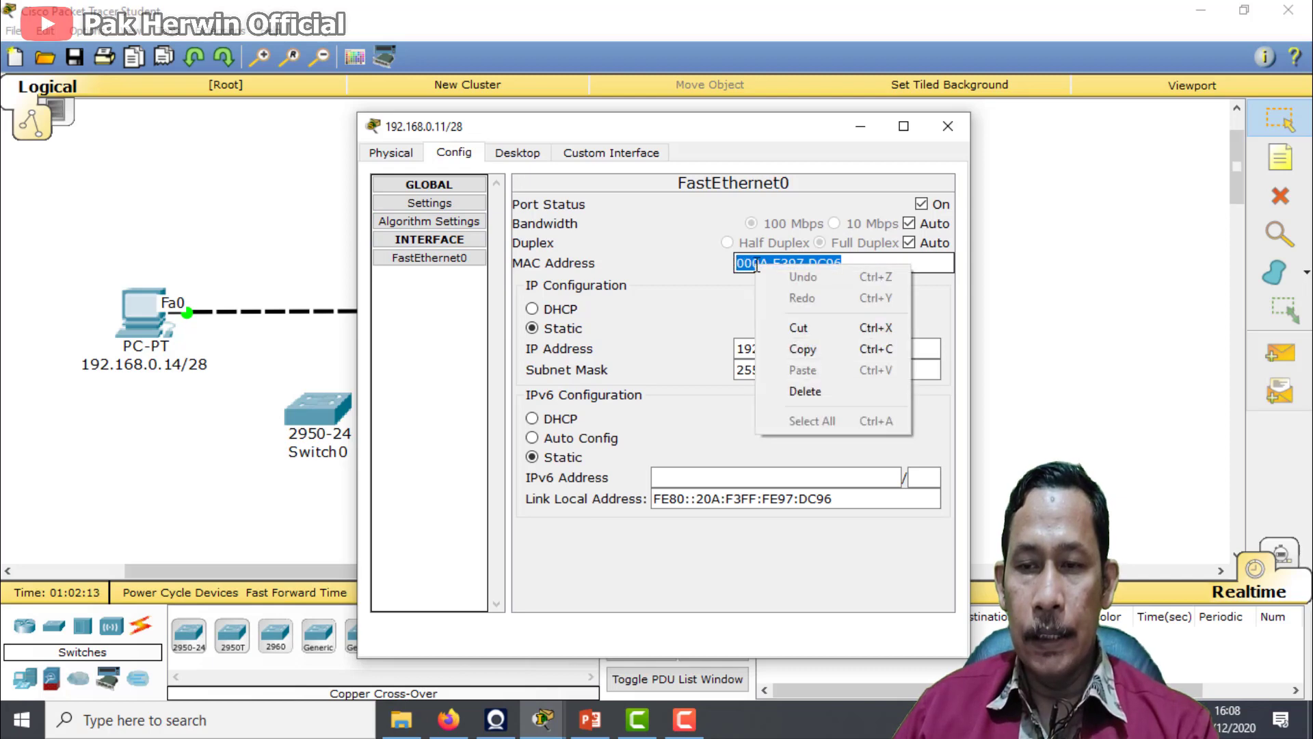
left_click(815, 348)
left_click_drag(575, 130, 650, 85)
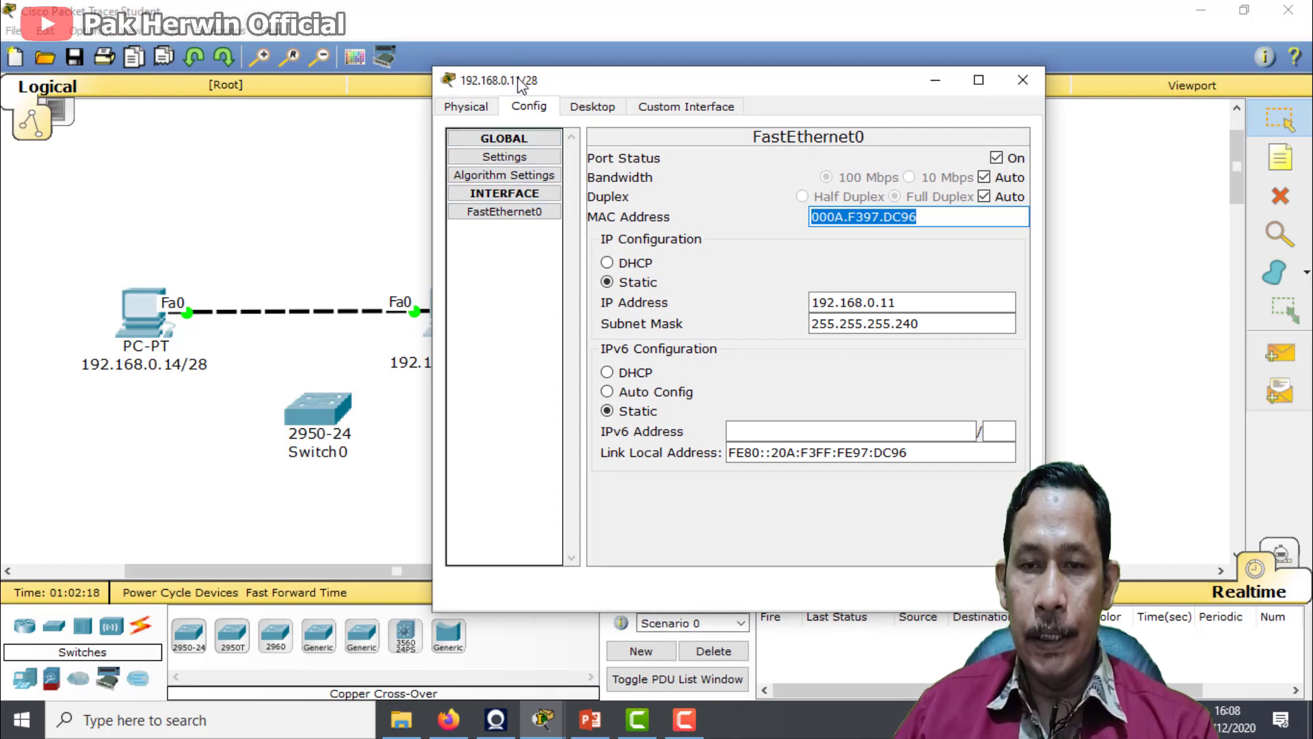
Try to ping the copied MAC address 000A.F397.DC96 from the command prompt of the PC labelled 192.168.0.14/28
left_click(546, 720)
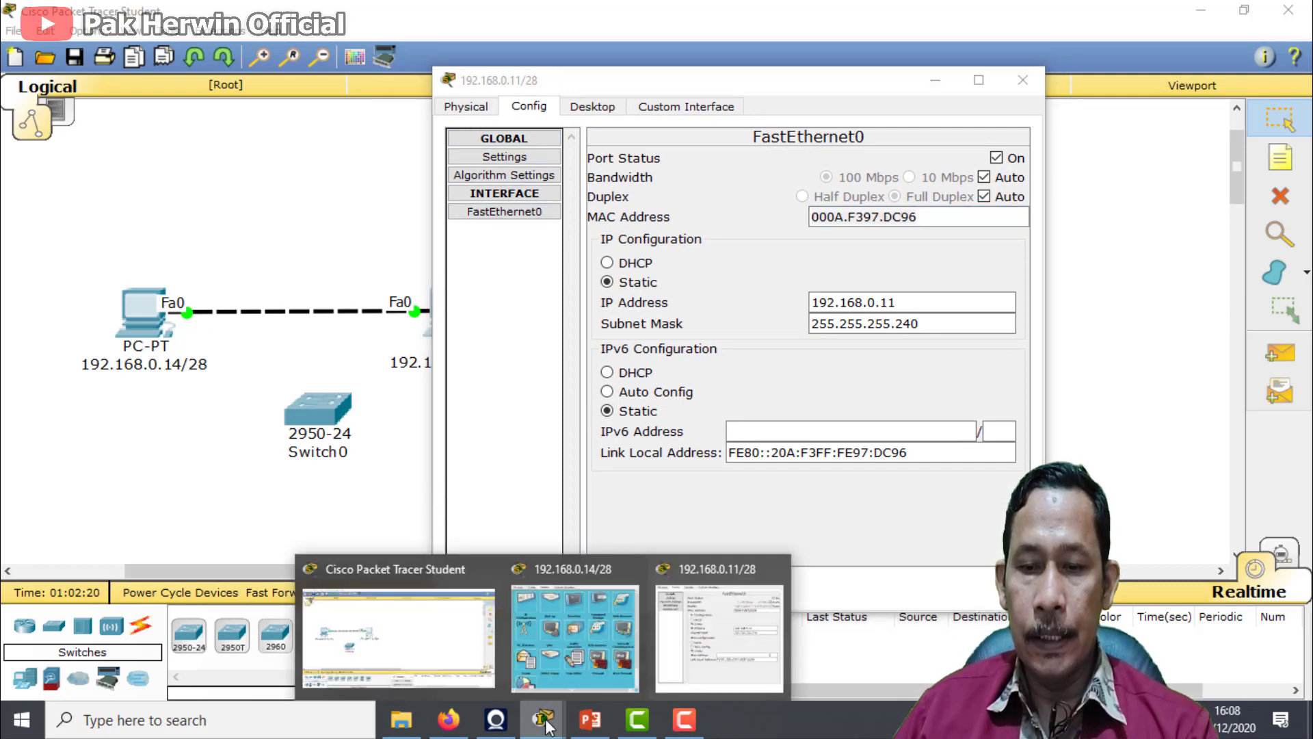
left_click(588, 650)
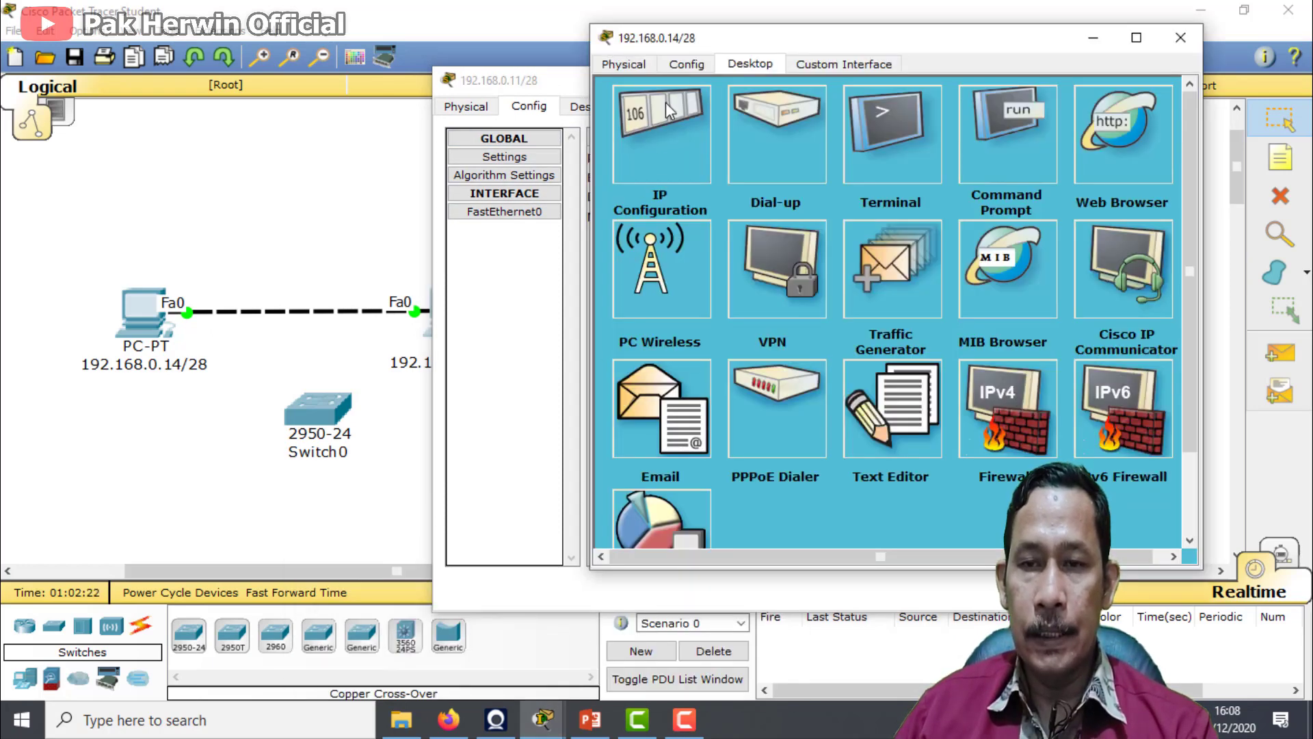
left_click_drag(699, 39, 281, 133)
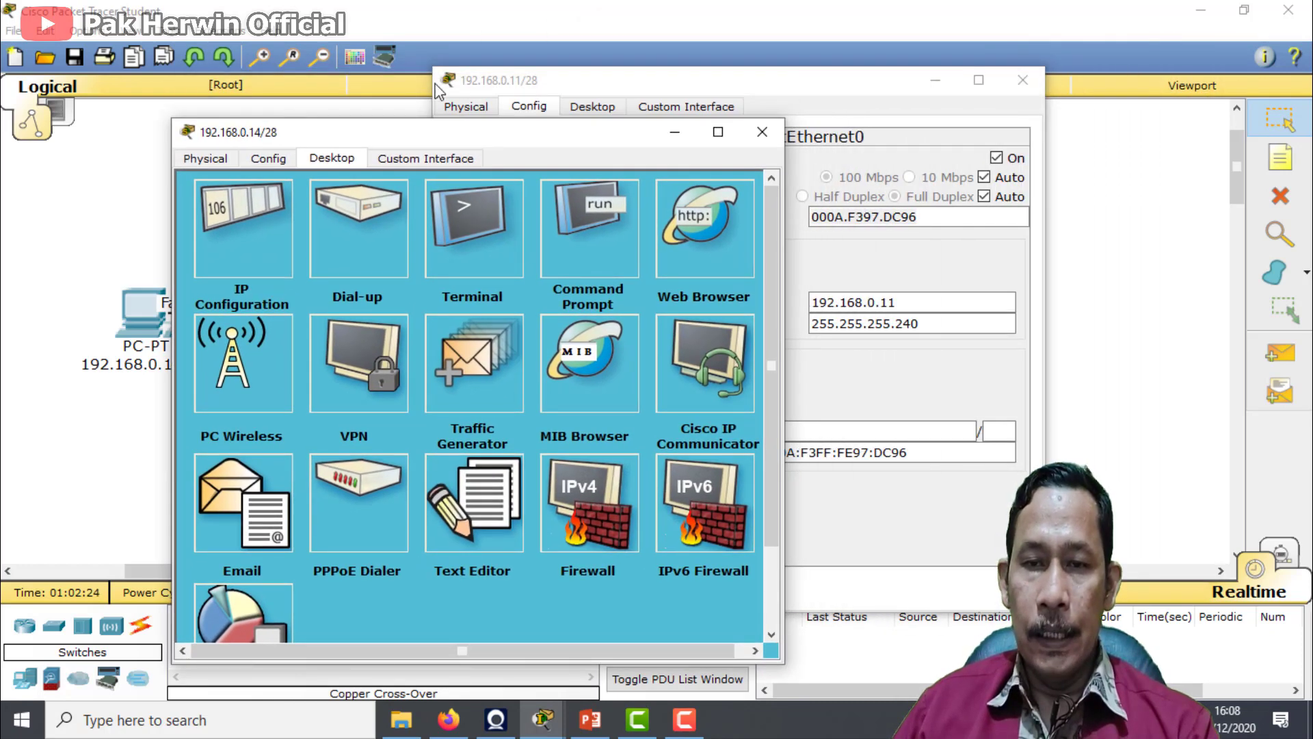
left_click(597, 259)
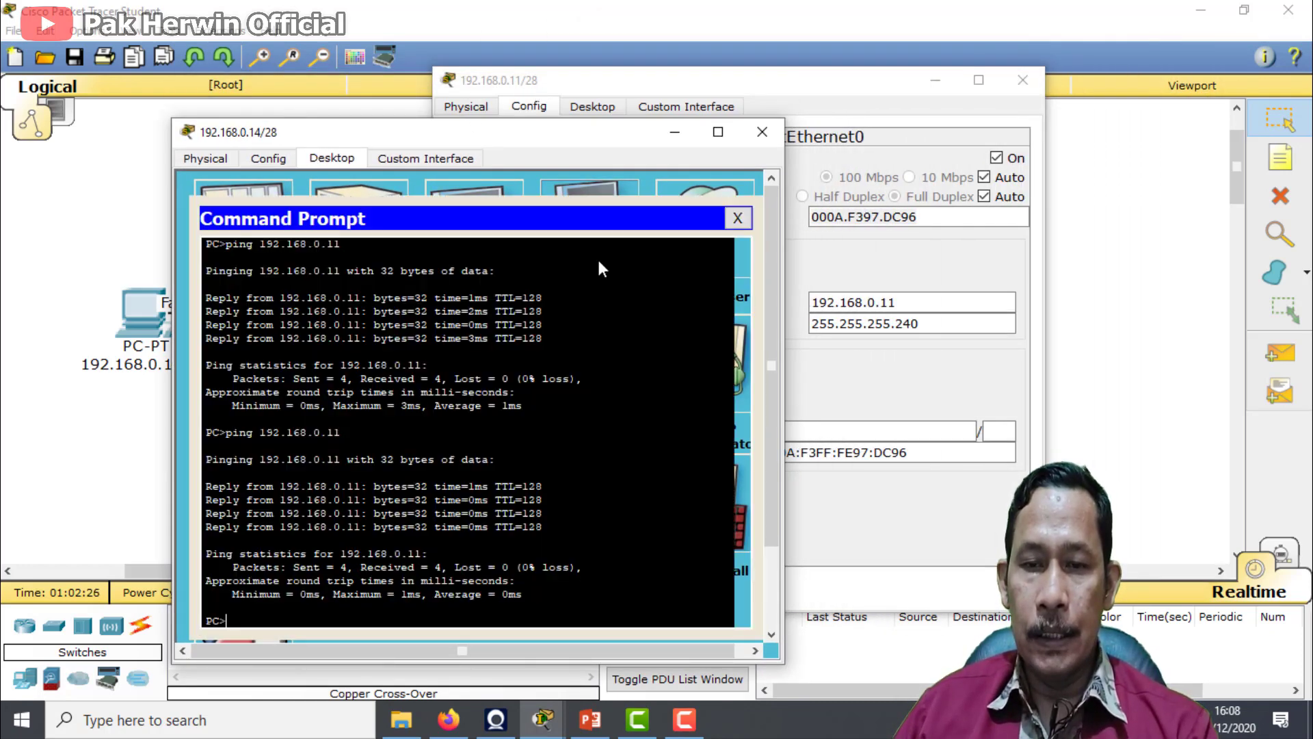
type("ping")
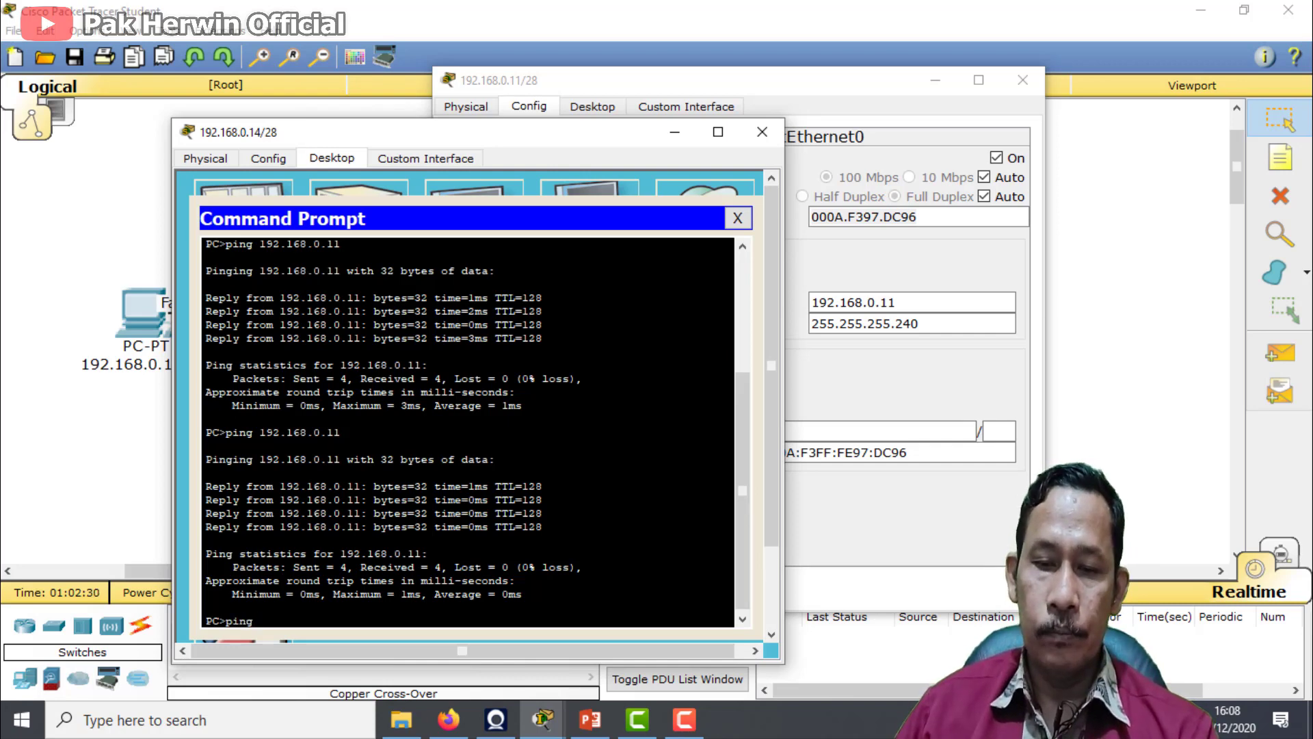
right_click(576, 587)
left_click(606, 618)
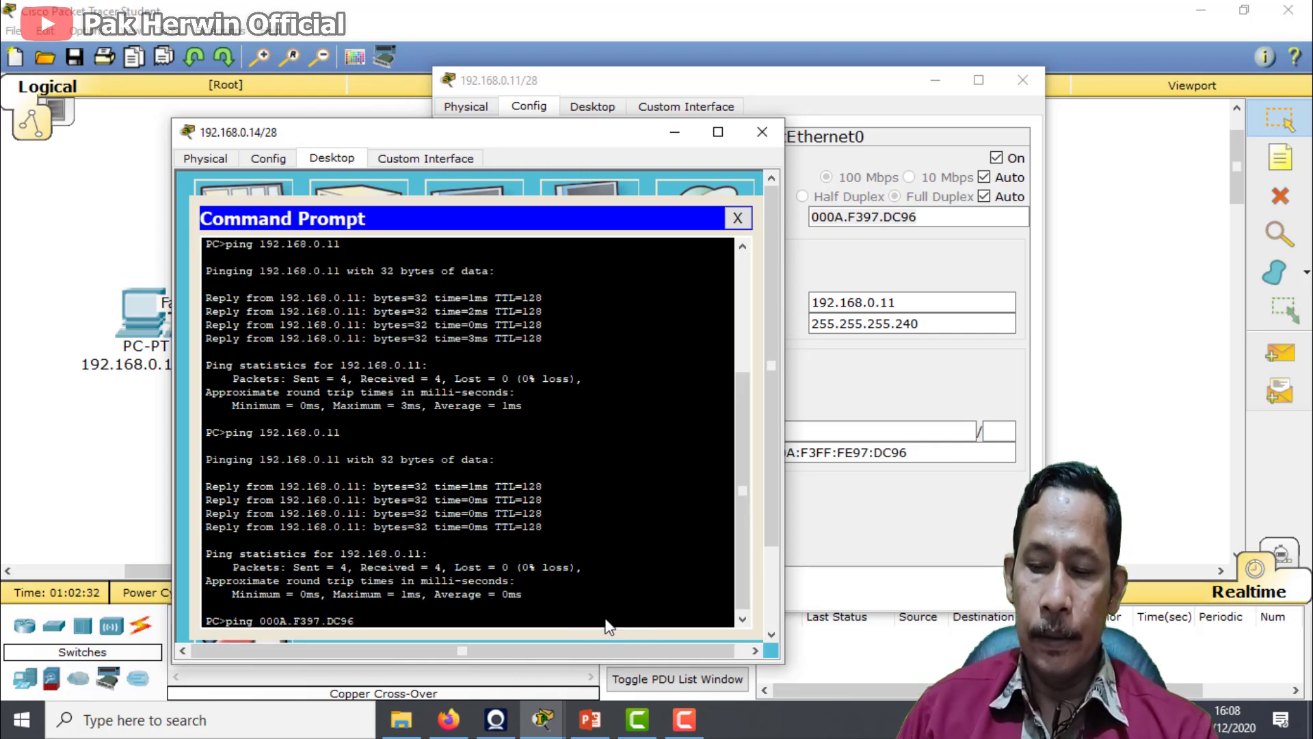
key("Return")
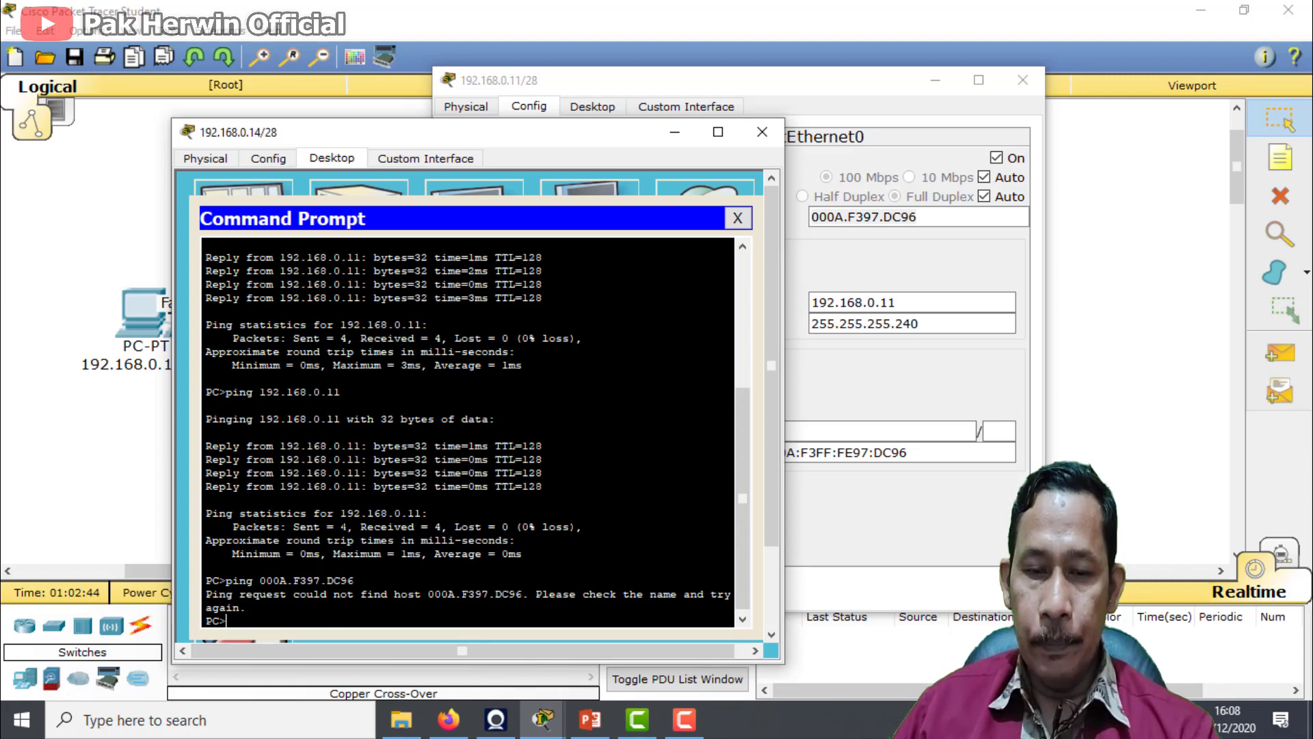
left_click(762, 132)
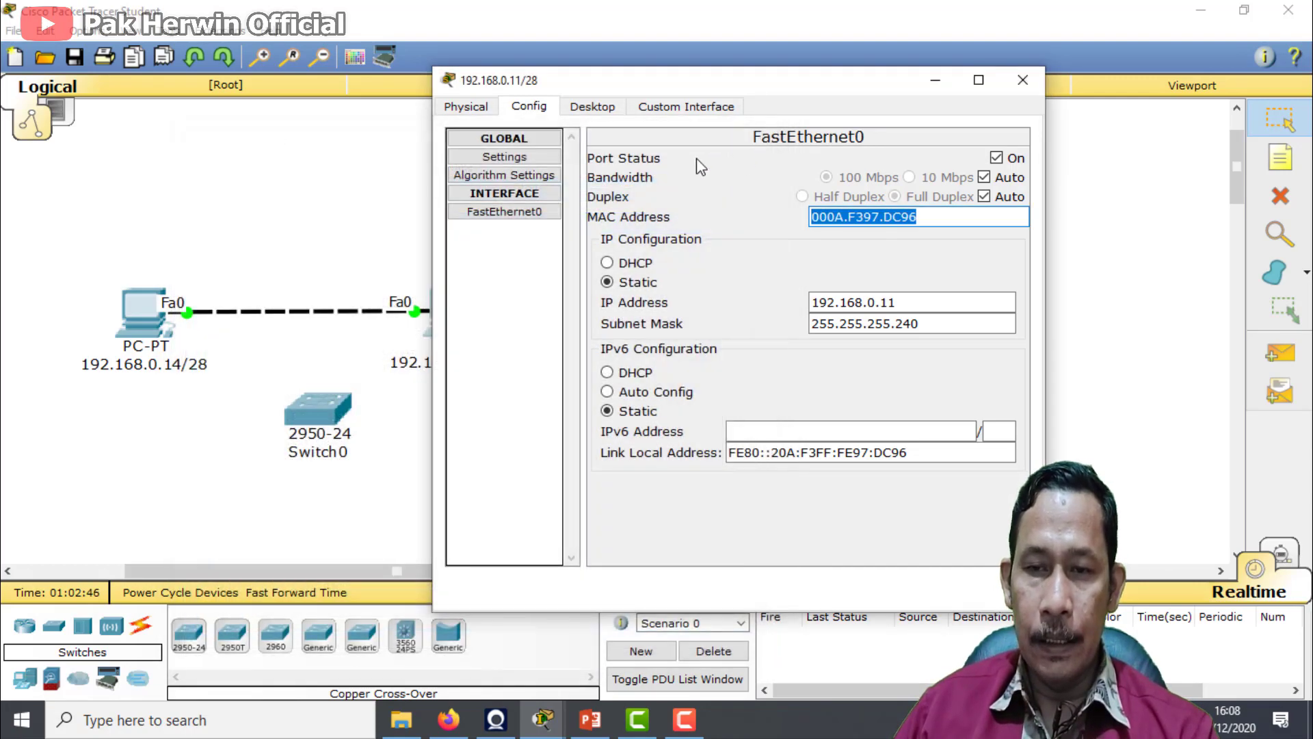
Review the static IP configuration of the PC labelled 192.168.0.11/28 once more and close its window
left_click_drag(585, 80, 719, 57)
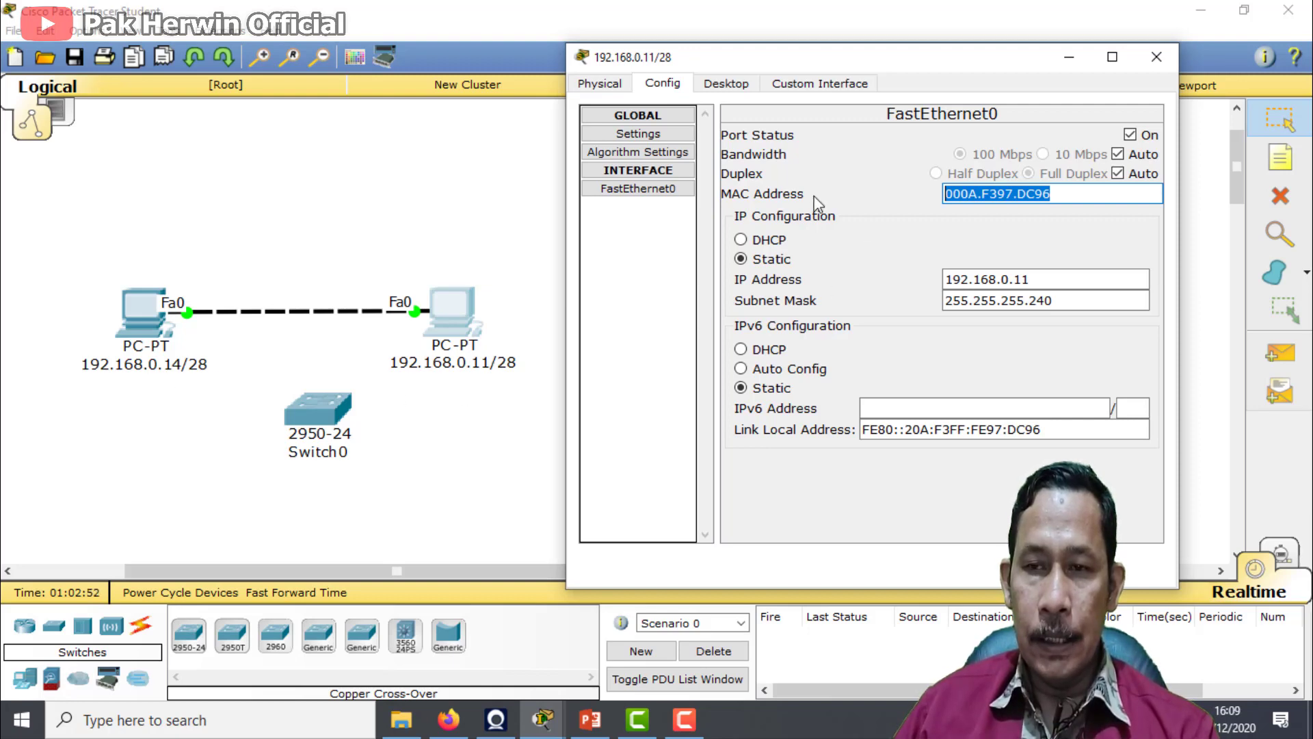
left_click(806, 84)
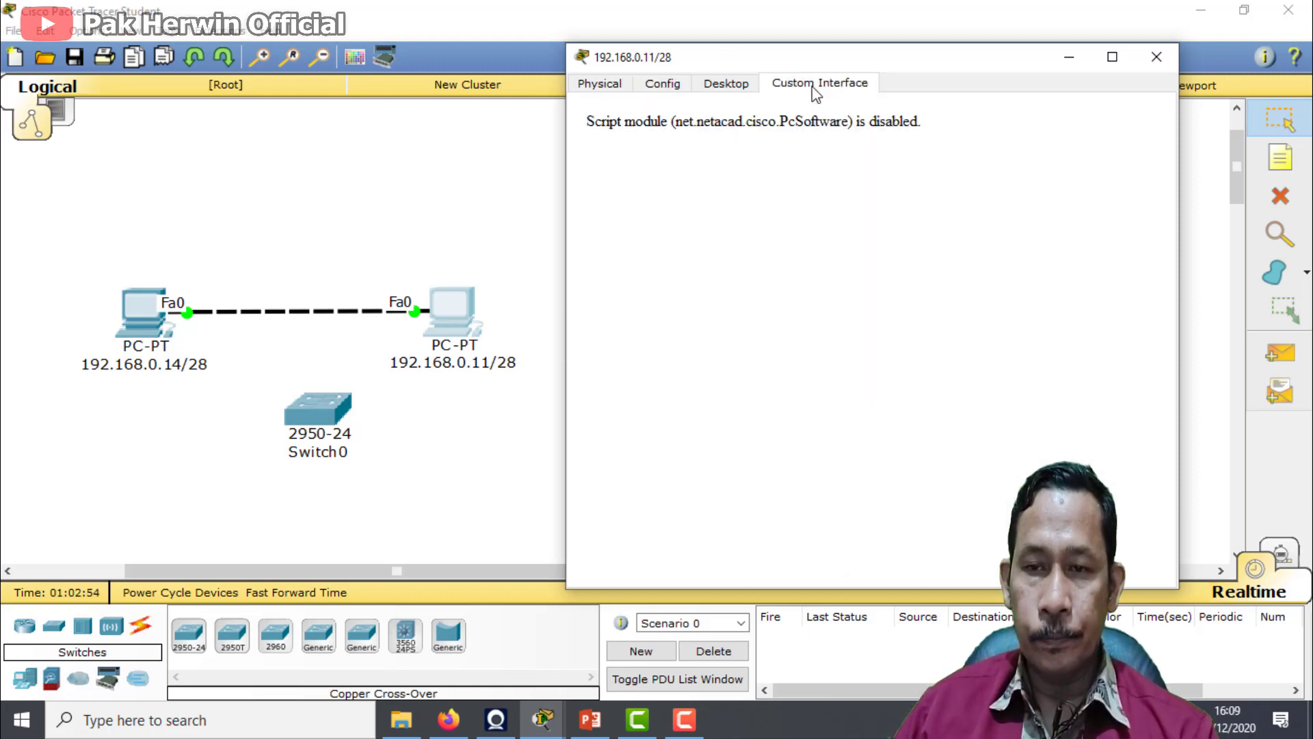
left_click(744, 85)
left_click(619, 229)
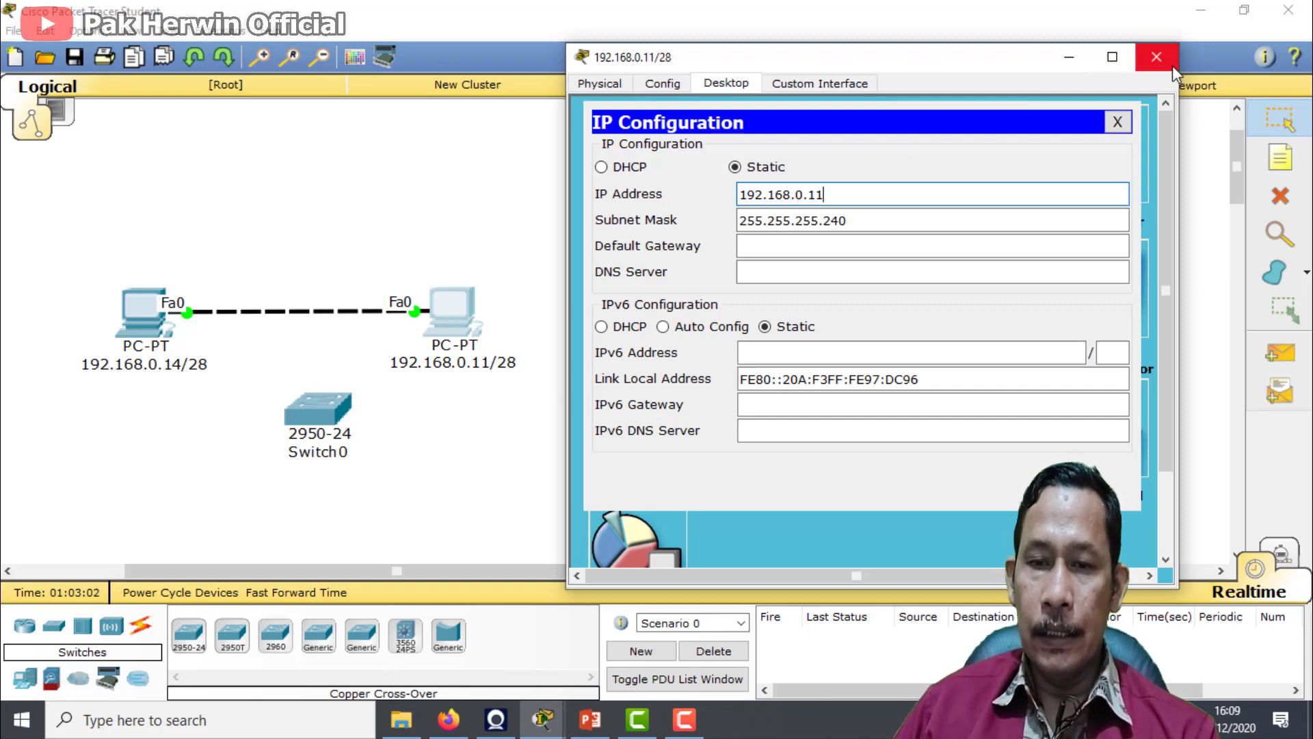
left_click(1156, 57)
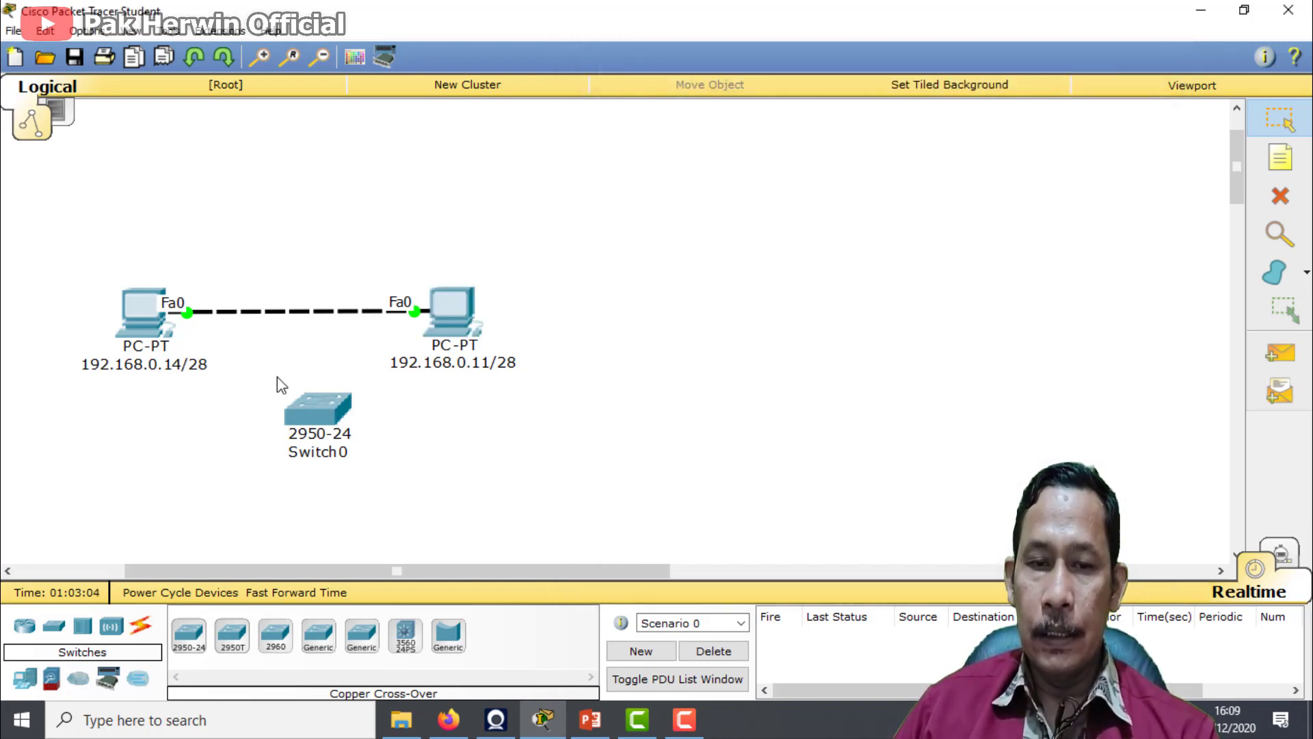
Set the static IP address of the PC labelled 192.168.0.14/28 to 192.168.0.22
left_click(136, 334)
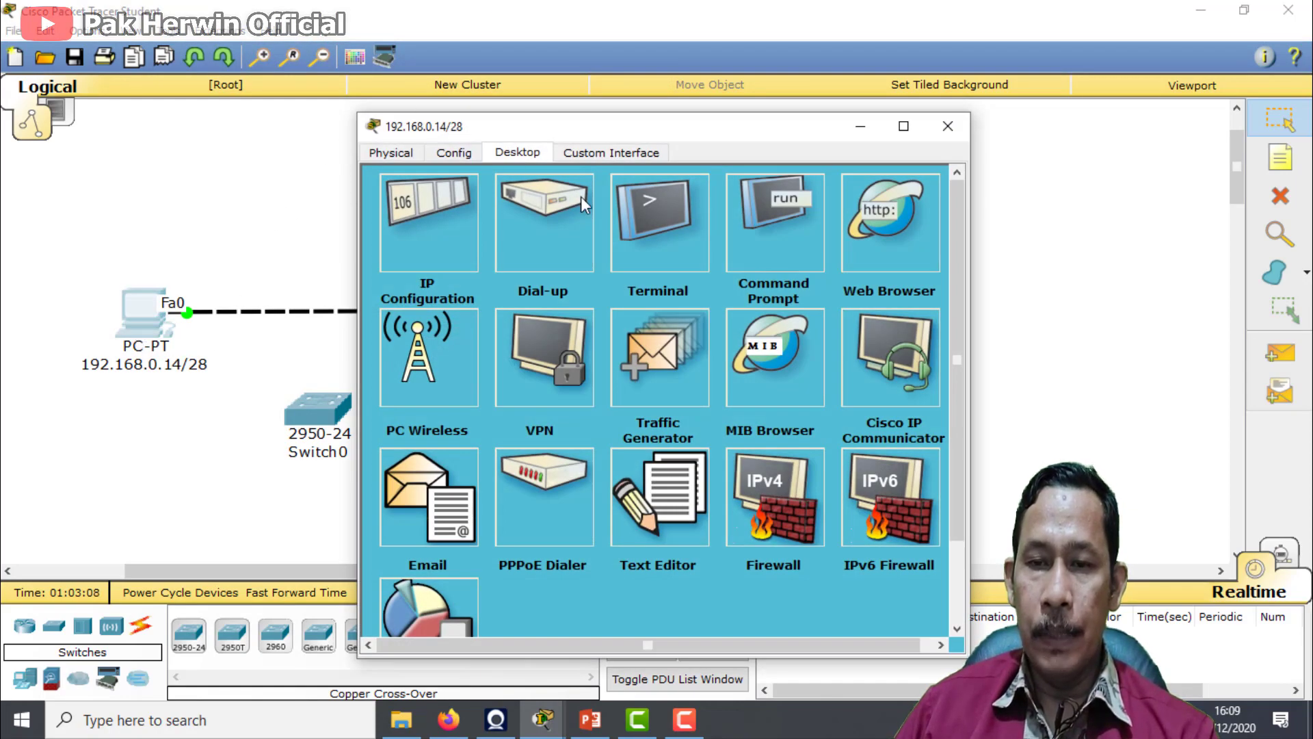
left_click(434, 259)
left_click(641, 266)
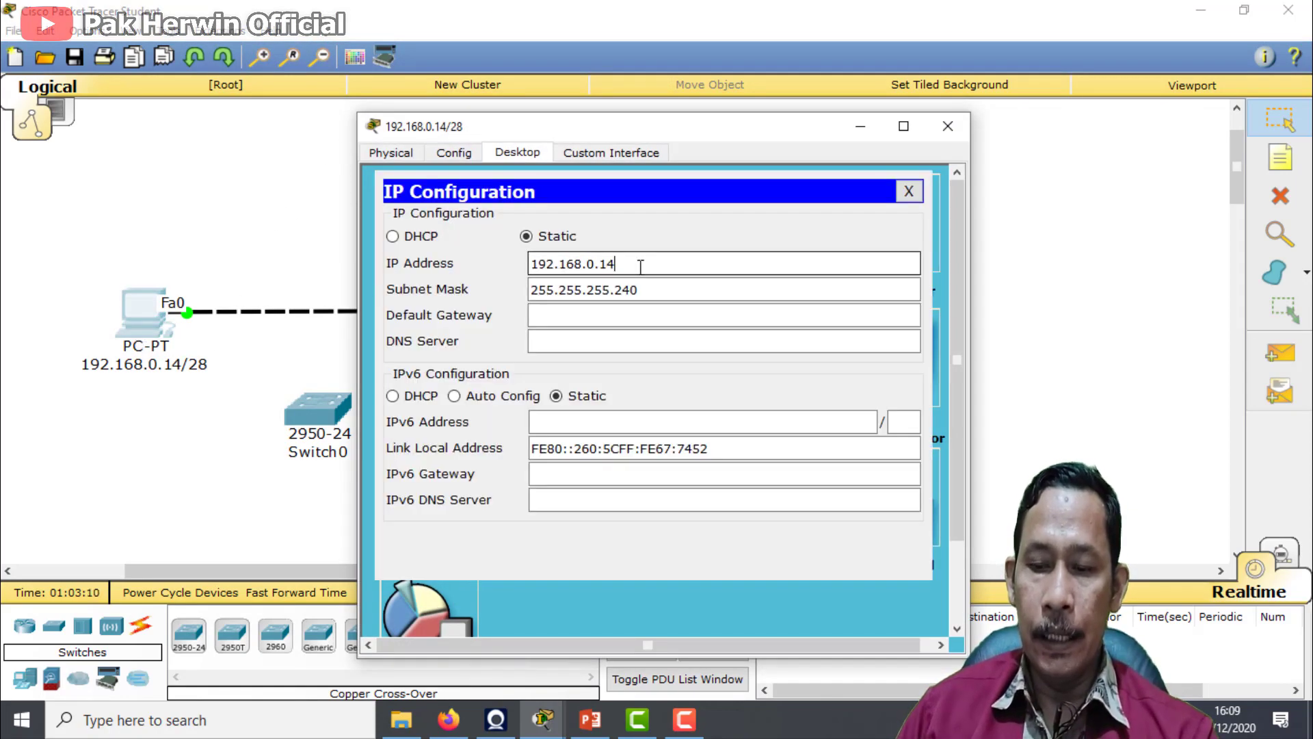
key("BackSpace")
key("BackSpace")
type("22")
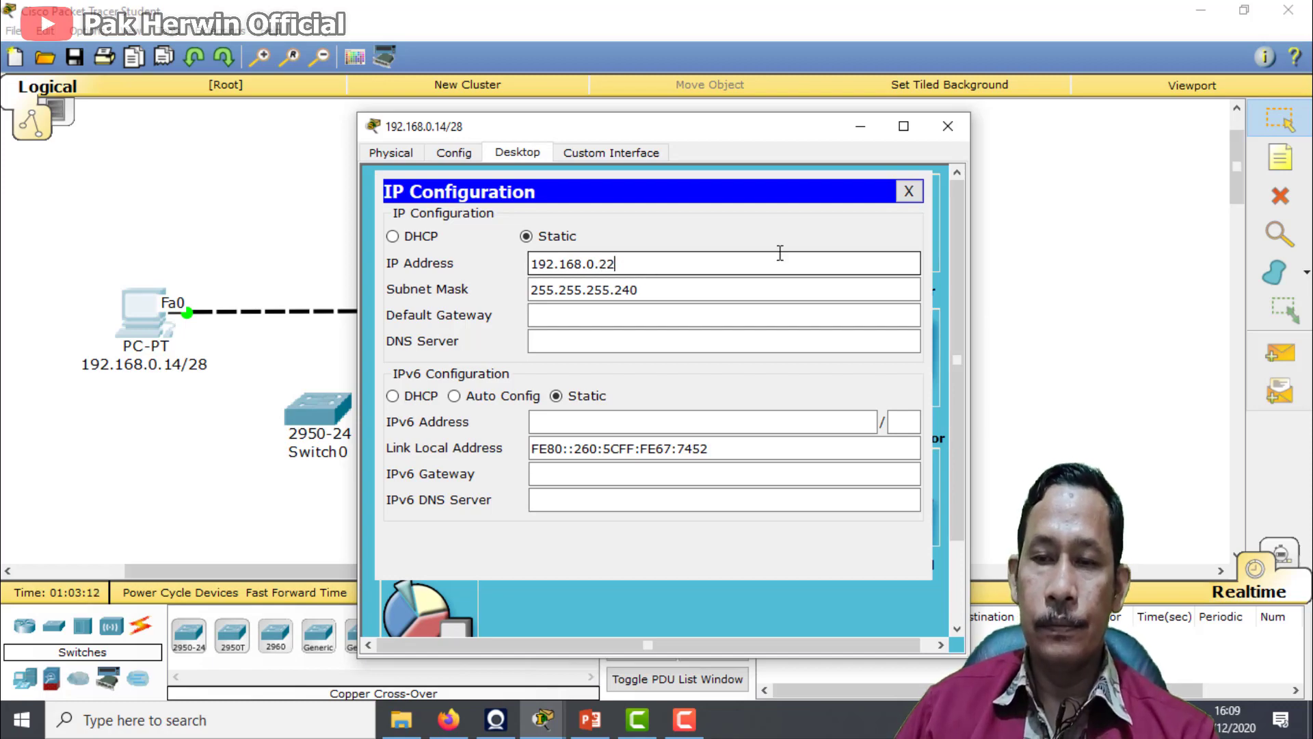
left_click(934, 131)
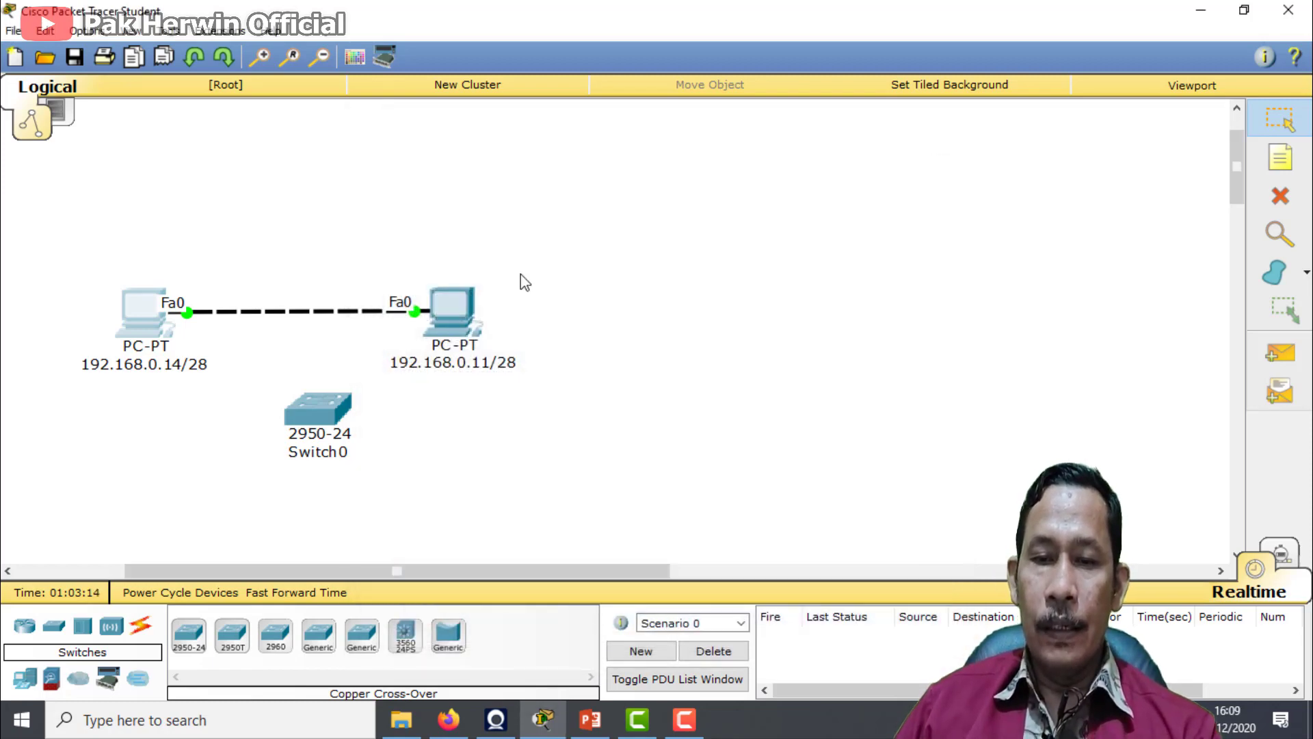
Open the command prompt of the PC labelled 192.168.0.14/28 and place its window beside the topology
left_click(156, 350)
left_click(771, 233)
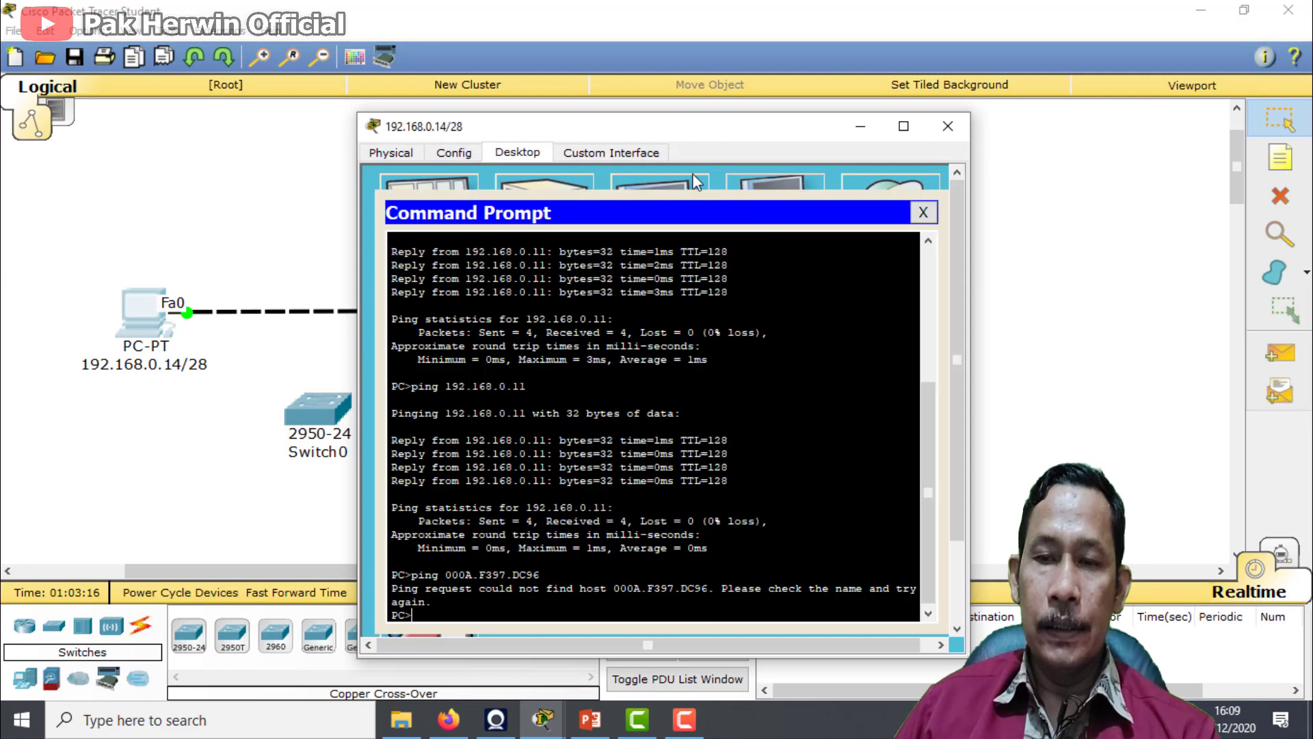
left_click_drag(659, 129, 874, 165)
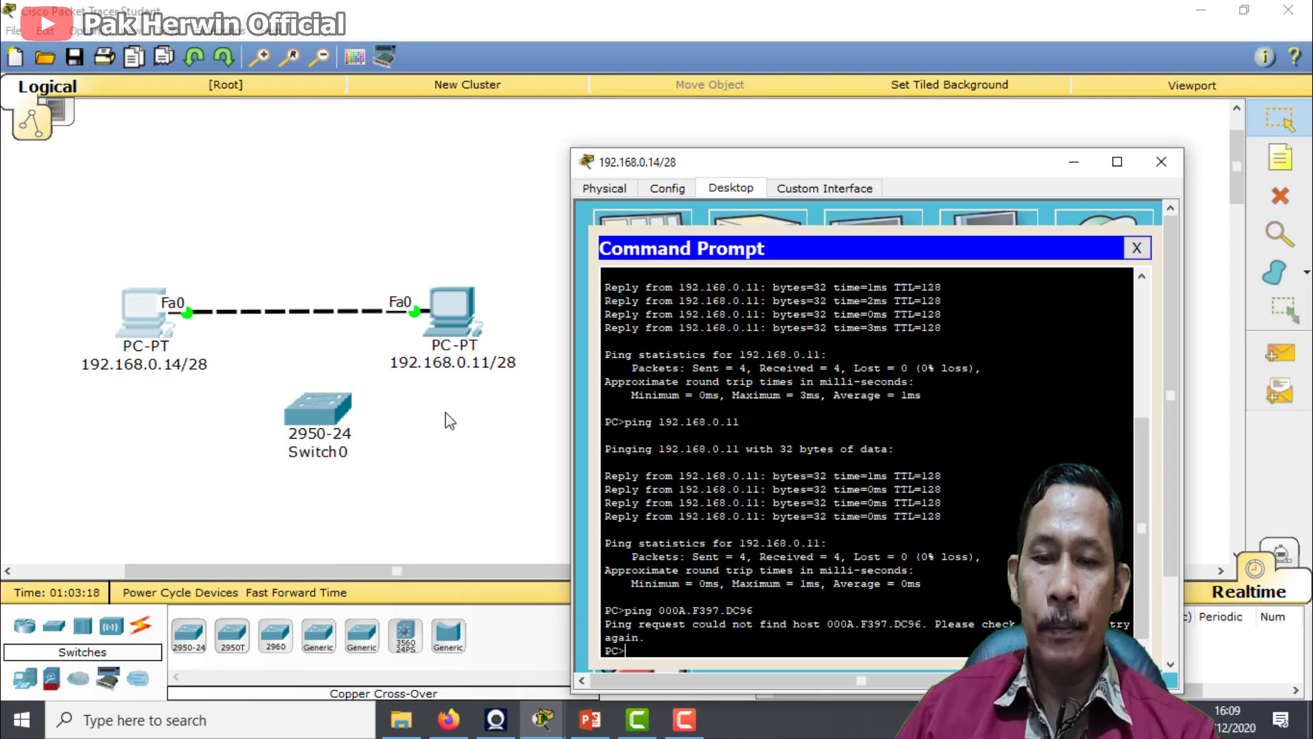